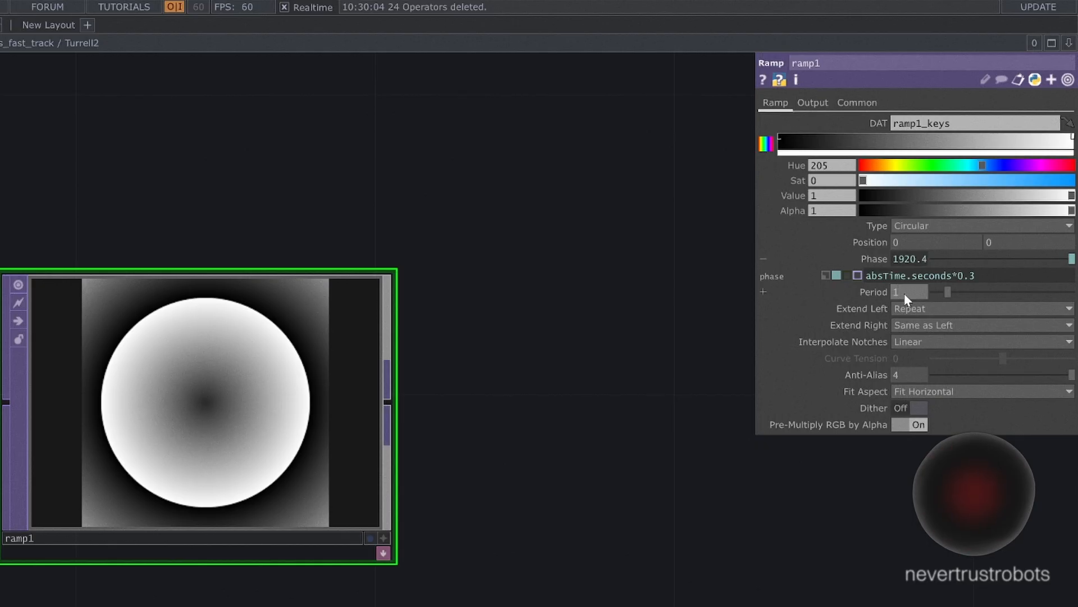
# Step: Set the ramp's period to 1.5 and make the gradient solid blue with saturation 1 and value 1
pyautogui.write('1.5')
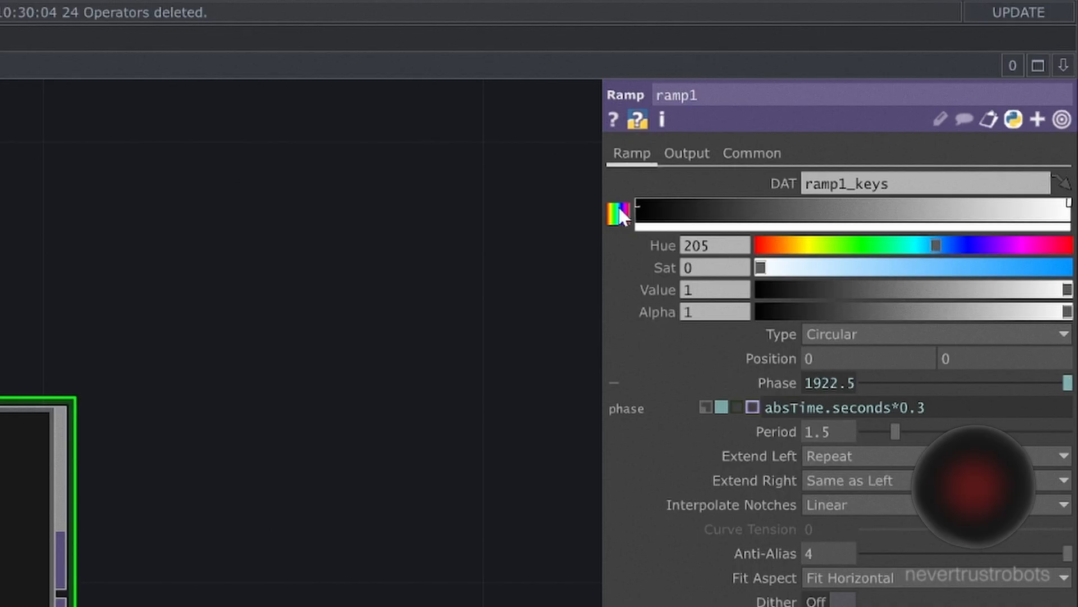
pyautogui.click(621, 215)
pyautogui.click(621, 213)
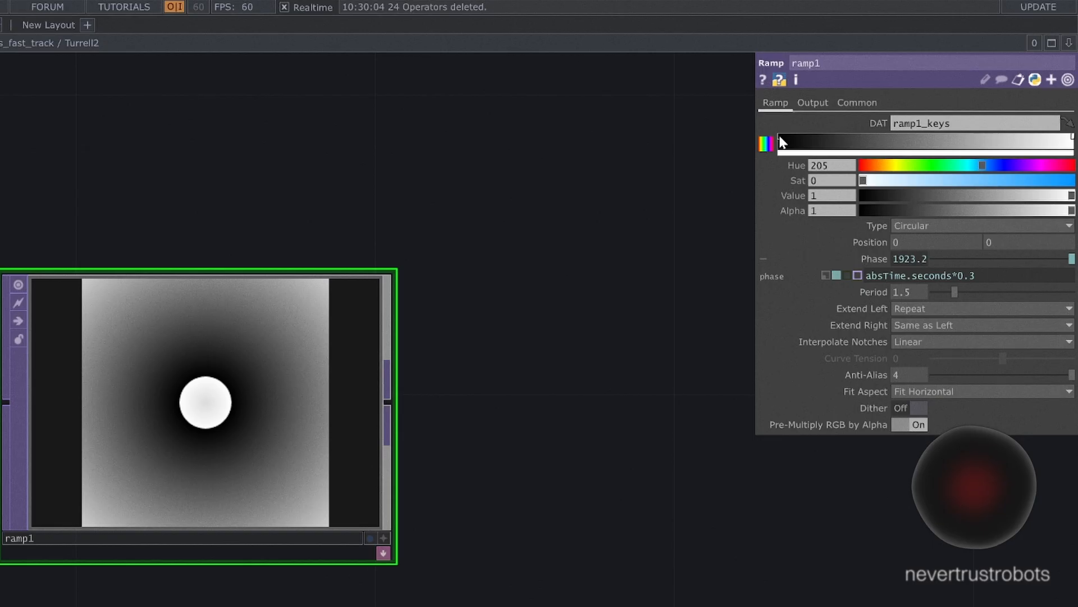
pyautogui.click(638, 203)
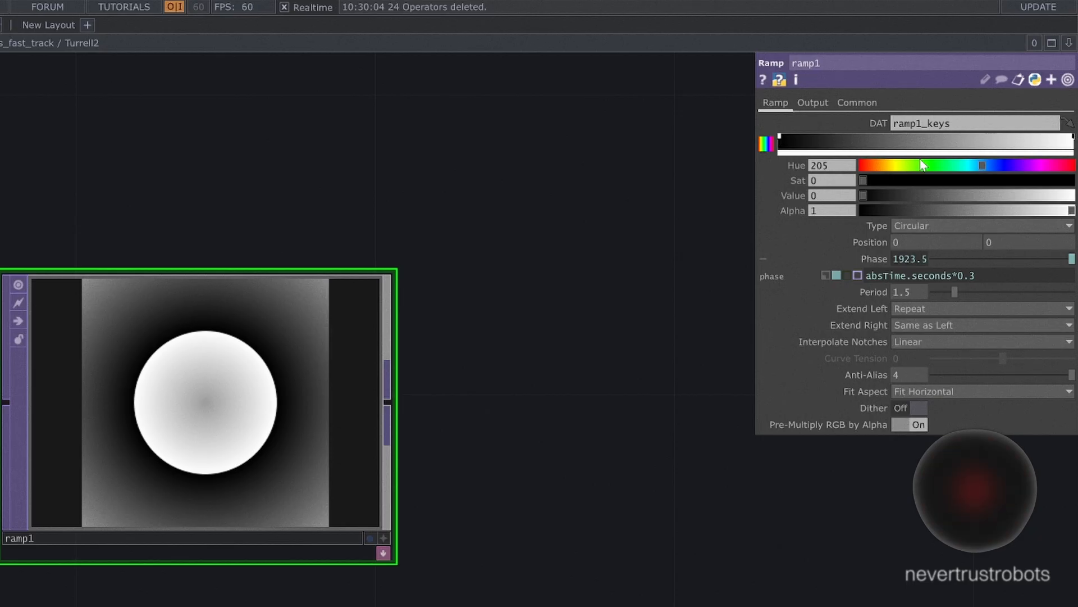
pyautogui.moveTo(871, 192); pyautogui.dragTo(1075, 180)
pyautogui.moveTo(1073, 138); pyautogui.dragTo(1063, 118)
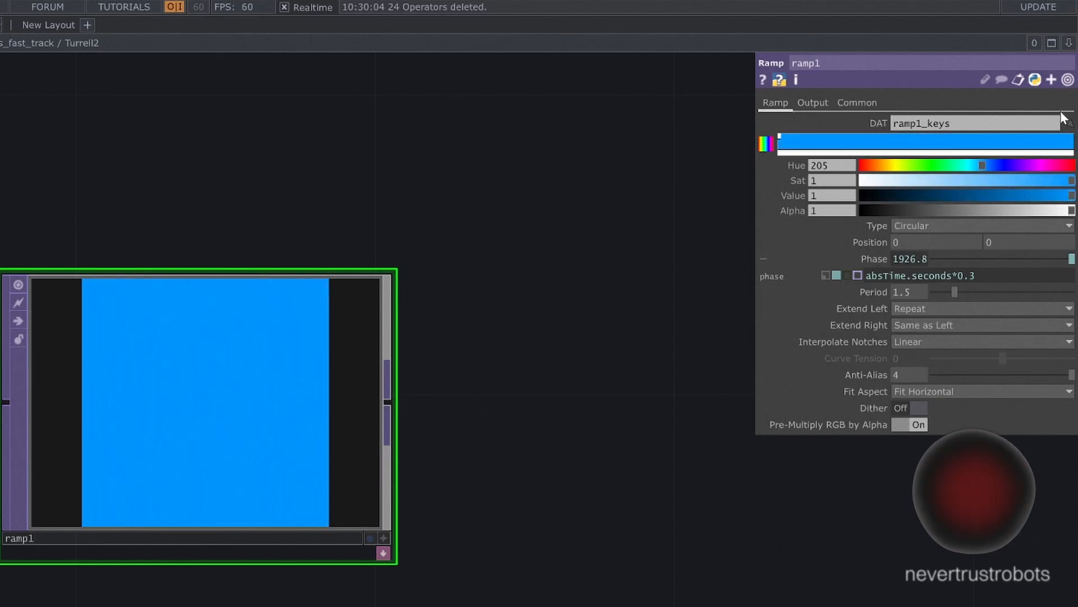
# Step: Add three more keys spread along the ramp's blue gradient
pyautogui.click(862, 140)
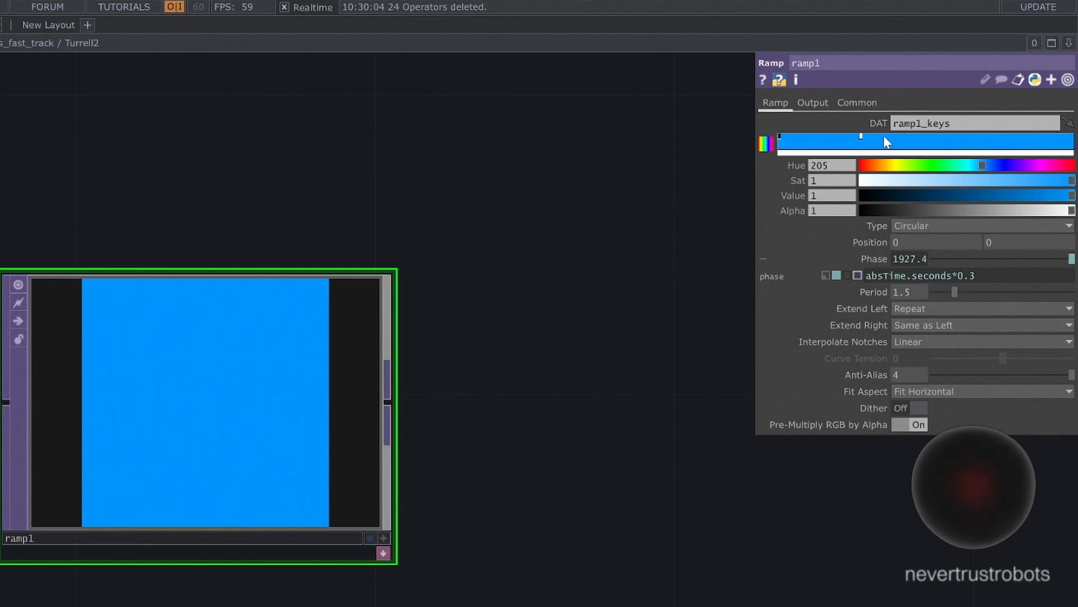
pyautogui.click(938, 140)
pyautogui.click(1002, 140)
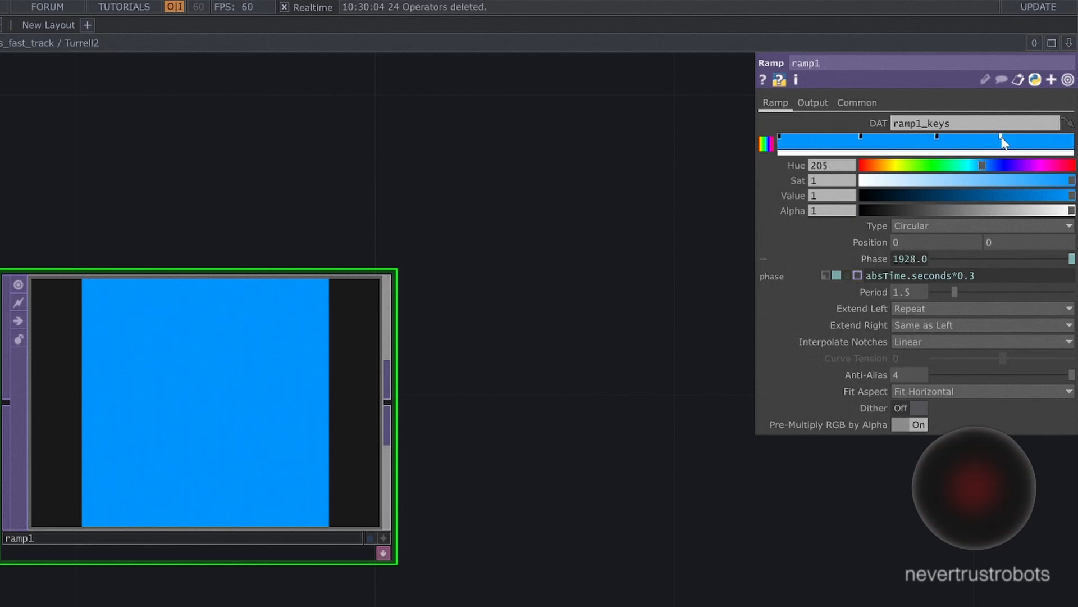
# Step: Vary the gradient's blue shades, with saturation about 0.755 on the key near the middle and about 0.615 on the starting key
pyautogui.moveTo(1070, 196); pyautogui.dragTo(1019, 177)
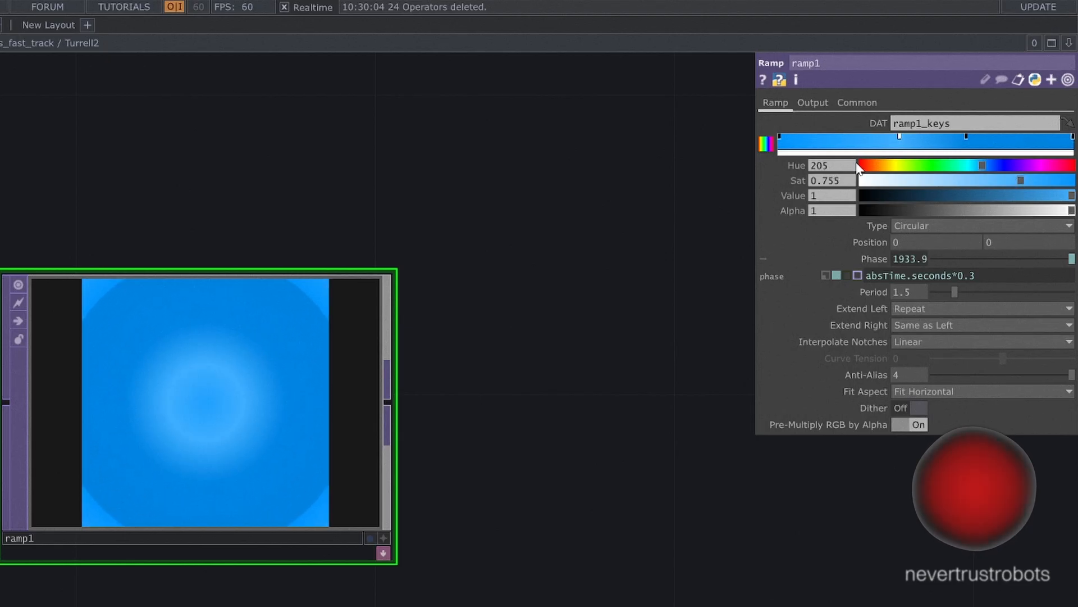
pyautogui.click(780, 136)
pyautogui.moveTo(1021, 180); pyautogui.dragTo(993, 181)
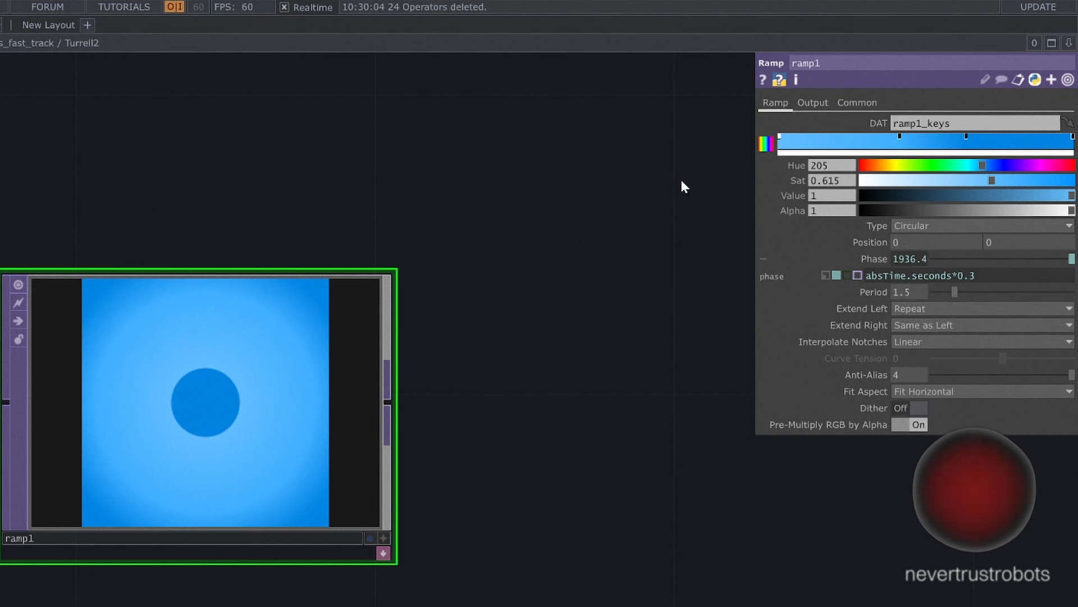
# Step: Set the ramp's resolution to 1024 x 1024
pyautogui.click(856, 103)
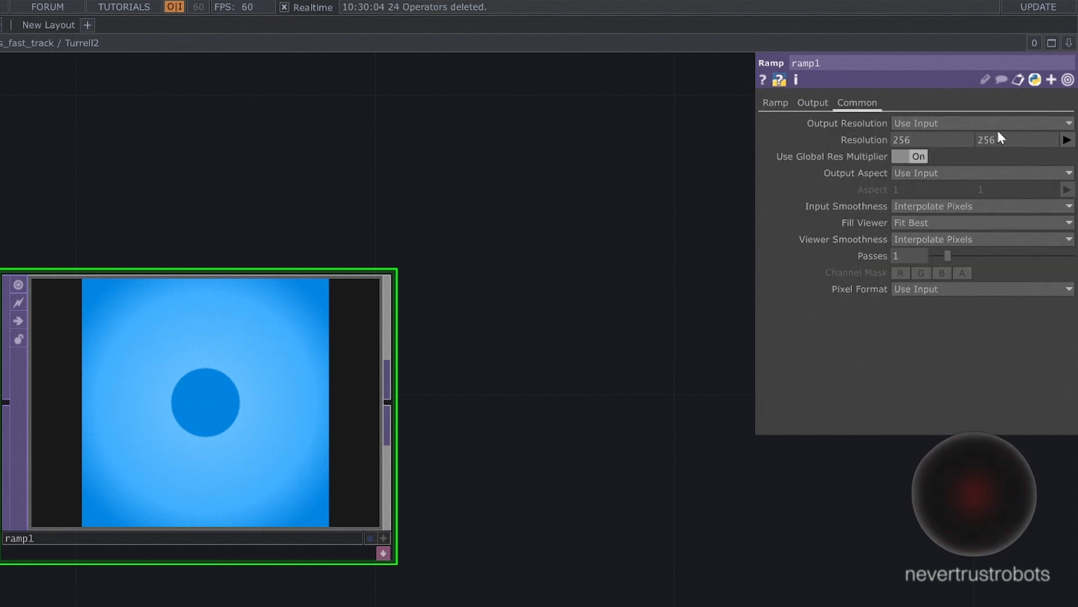
pyautogui.click(1066, 140)
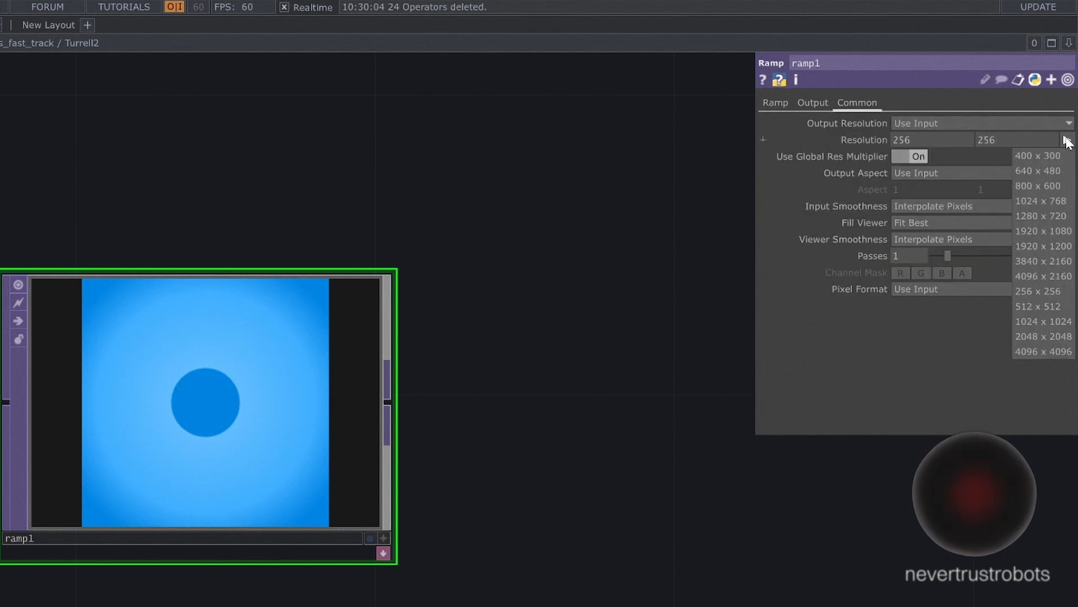
pyautogui.click(1049, 324)
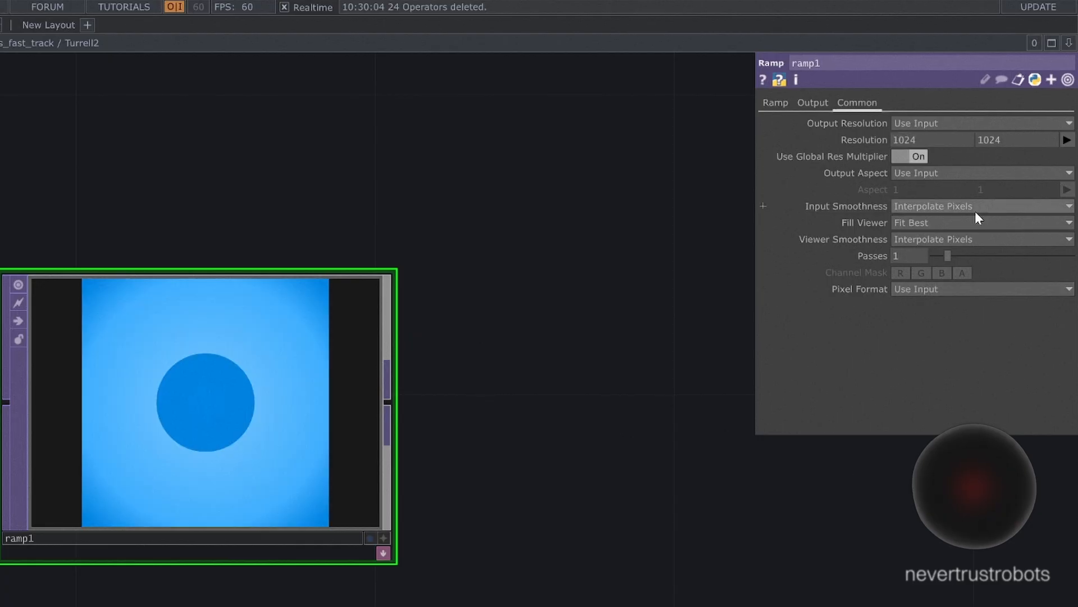
# Step: Set the ramp's input smoothness to Nearest Pixel and its pixel format to 32-bit float (RGBA)
pyautogui.click(982, 207)
pyautogui.click(961, 220)
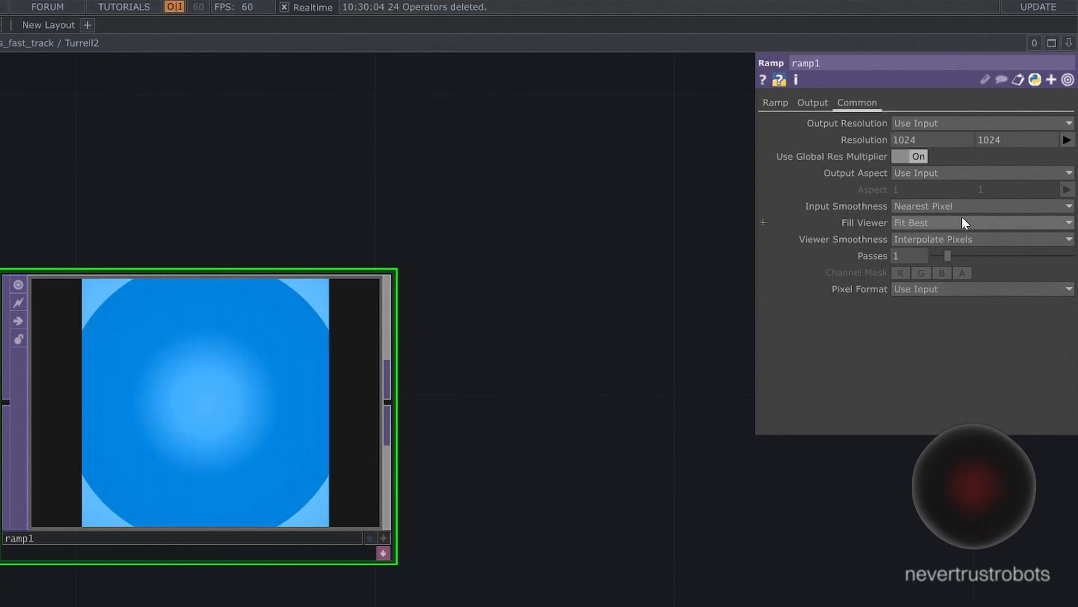
pyautogui.click(976, 289)
pyautogui.click(975, 364)
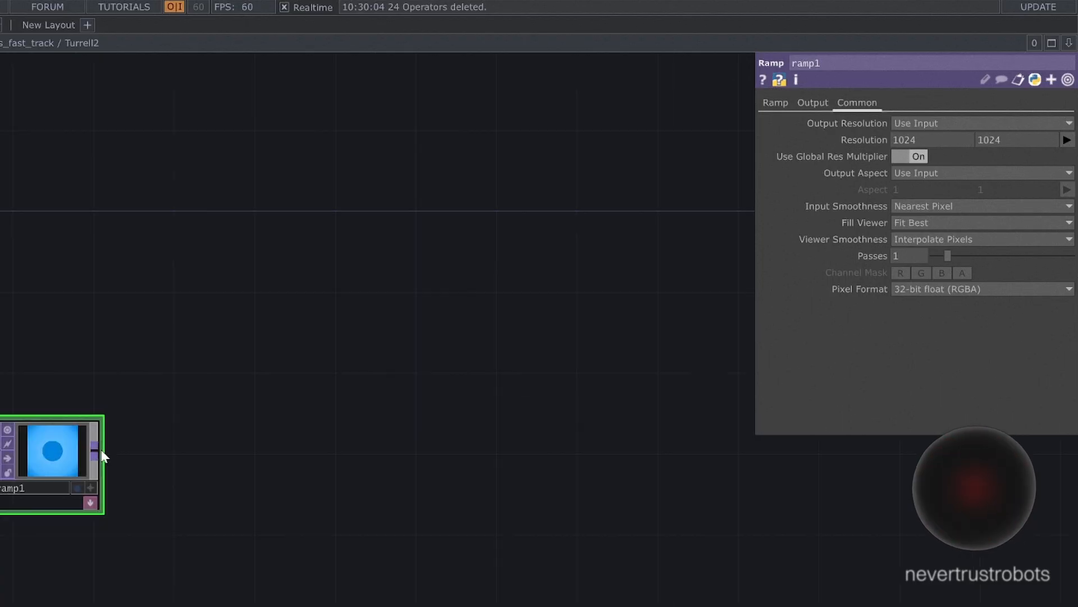
# Step: Wire the ramp's output into a Composite operator and set its operation to Over
pyautogui.moveTo(97, 452); pyautogui.dragTo(254, 456)
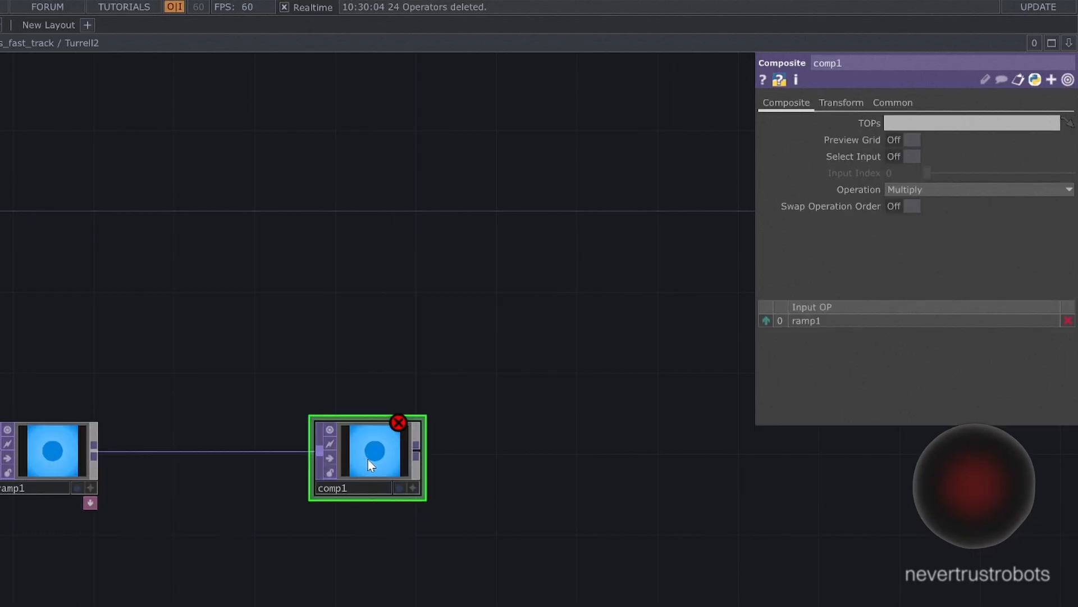
pyautogui.click(938, 189)
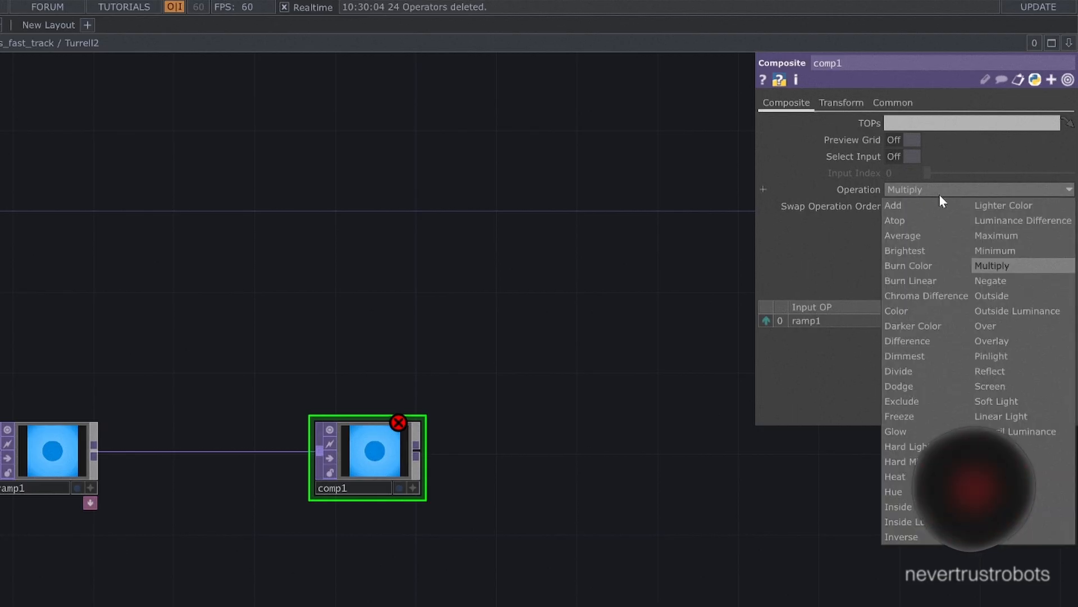
pyautogui.click(994, 323)
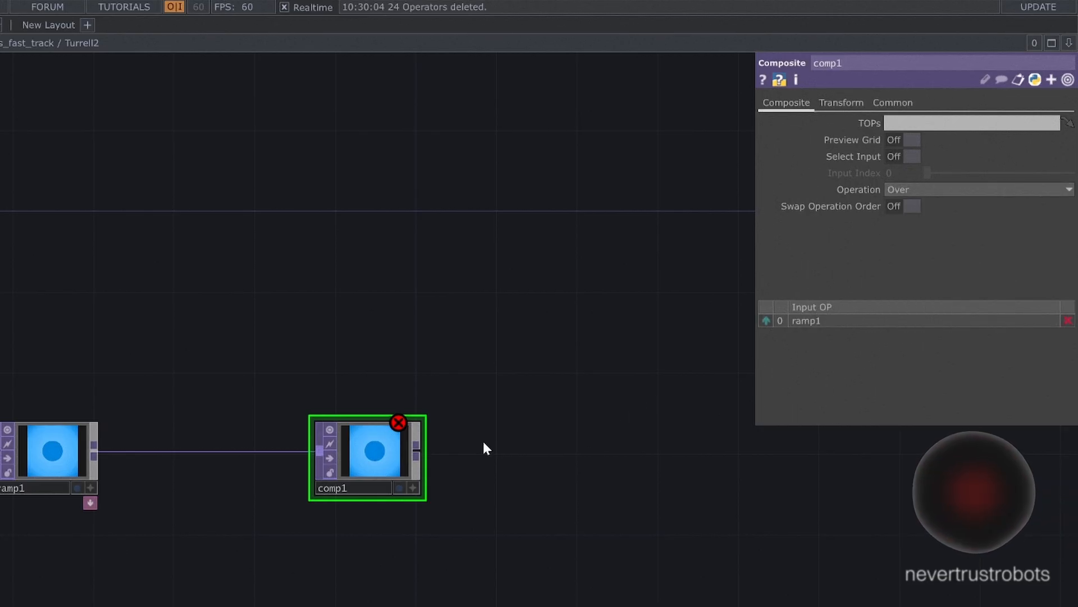
# Step: Add a Level operator after the Composite operator
pyautogui.press('Tab')
pyautogui.write('level')
pyautogui.click(433, 503)
pyautogui.click(572, 456)
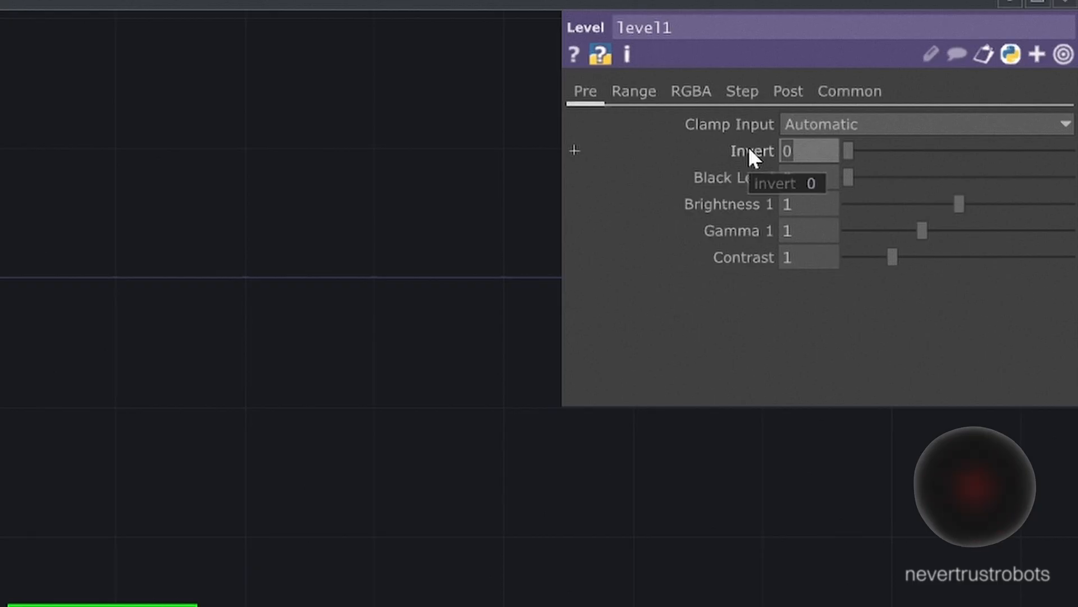
# Step: Set the Level operator's invert to 1 and Brightness 1 to 0.78
pyautogui.write('1')
pyautogui.click(825, 208)
pyautogui.press('BackSpace')
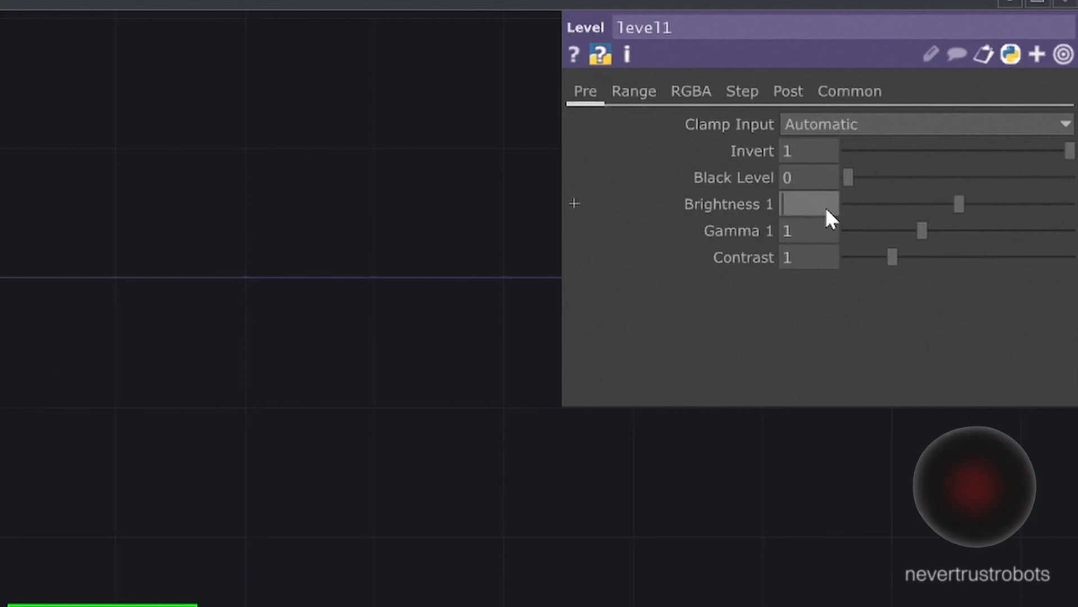
pyautogui.write('0.78')
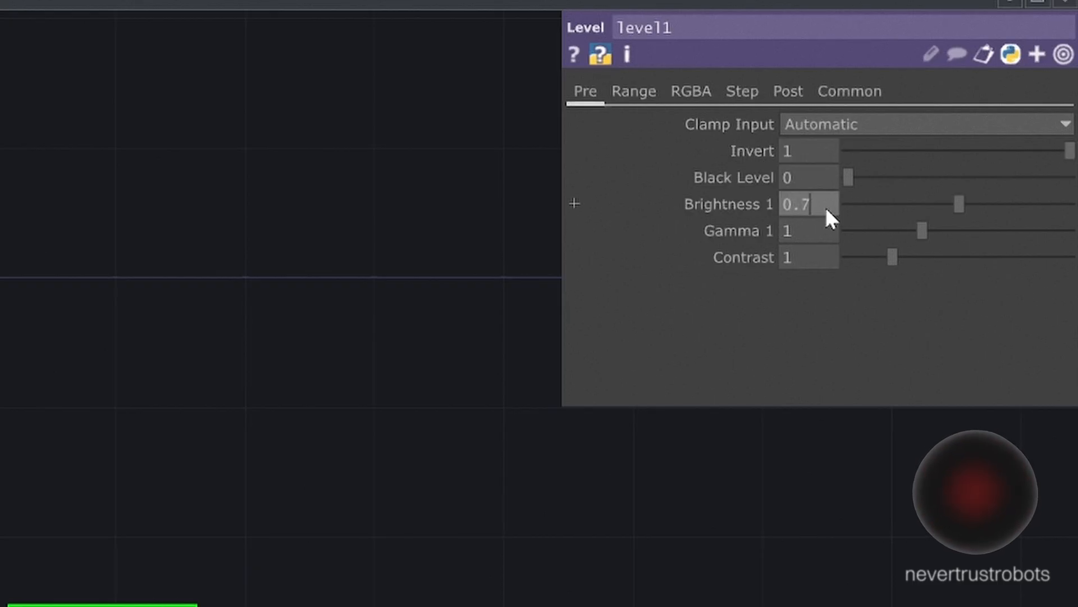
# Step: Set the Level operator's Gamma 1 to 0.99 and contrast to 1.22
pyautogui.click(823, 228)
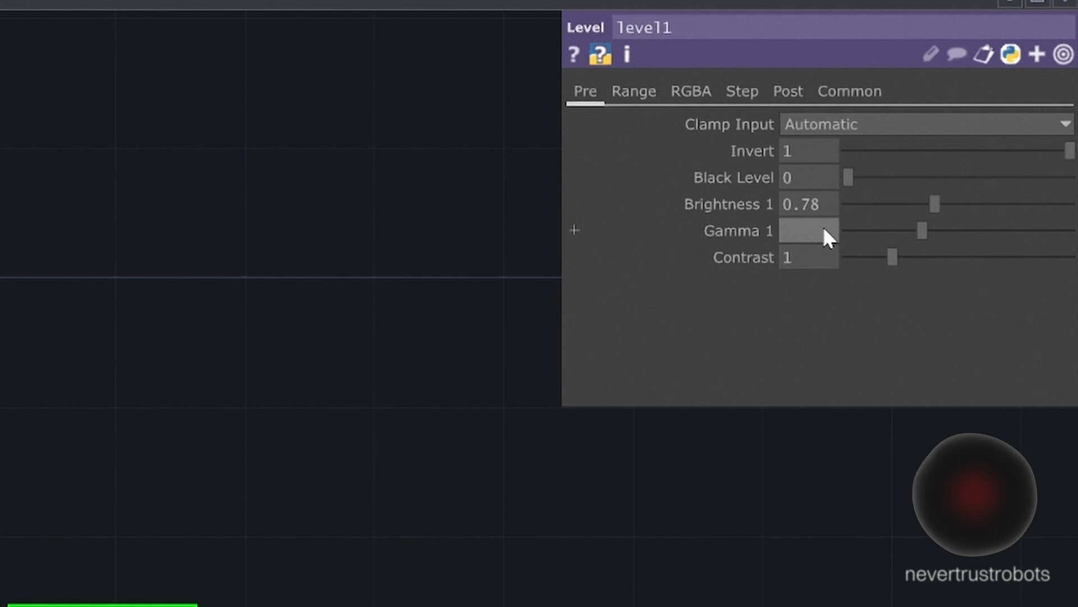
pyautogui.press('BackSpace')
pyautogui.write('0.99')
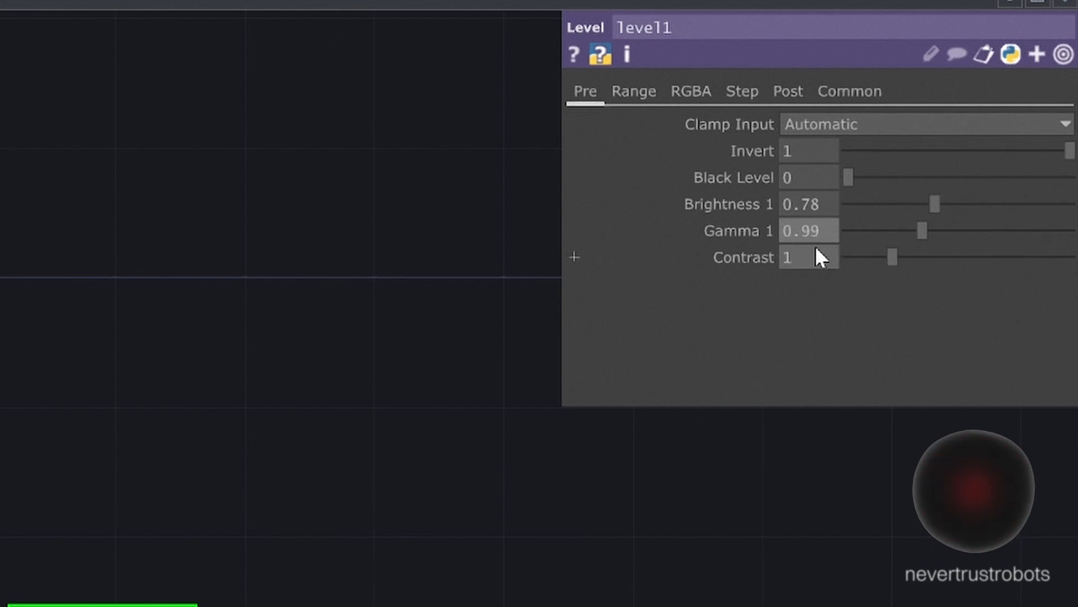
pyautogui.click(810, 258)
pyautogui.write('1.22')
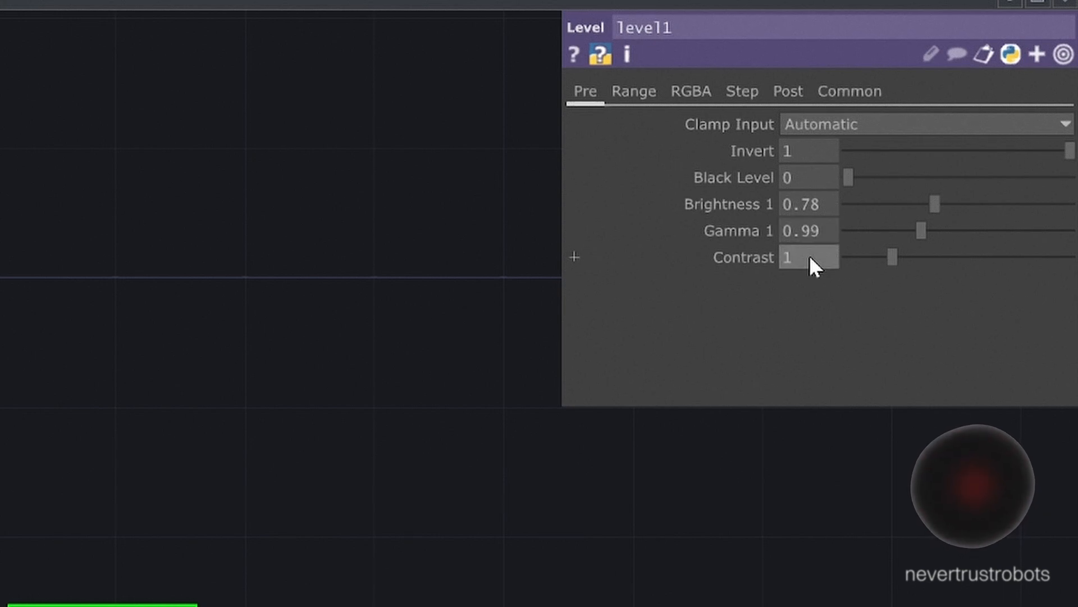
pyautogui.press('Return')
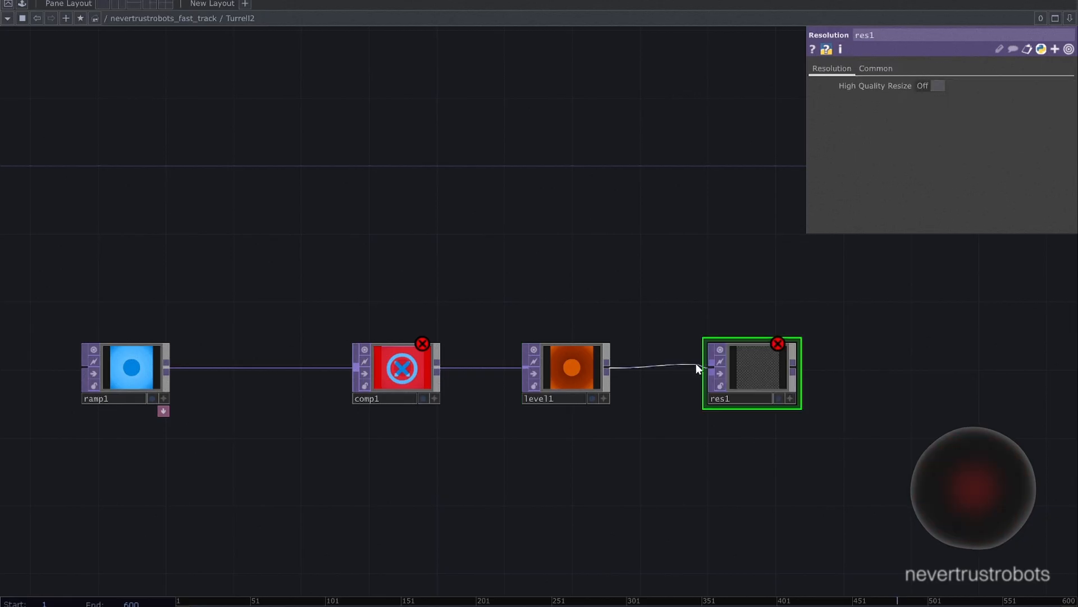
# Step: Connect the Level output through a Resolution operator into a Null operator and name the Null end
pyautogui.click(698, 367)
pyautogui.click(754, 329)
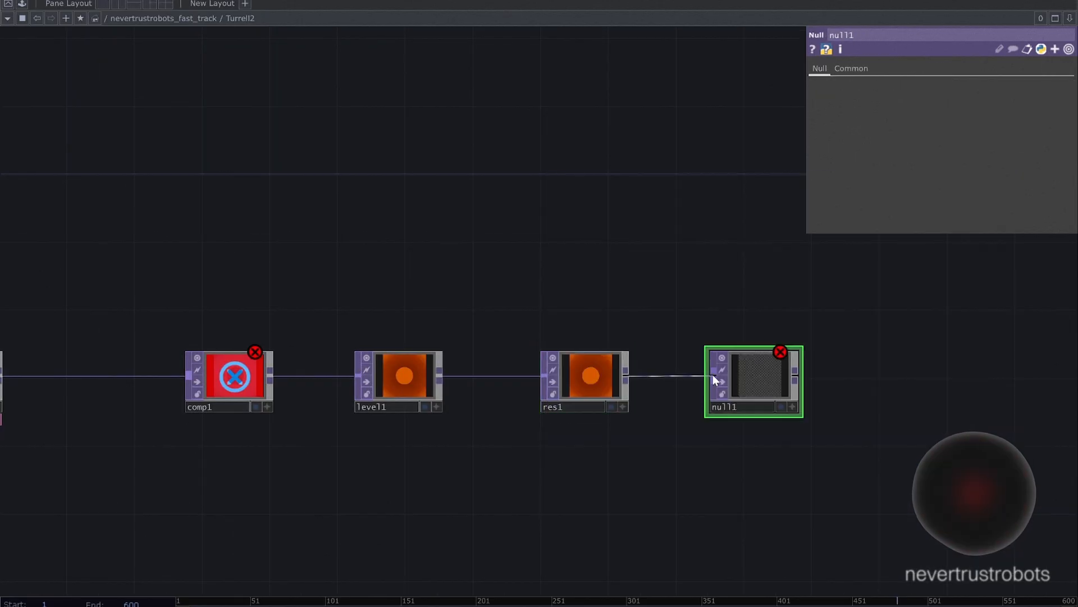
pyautogui.click(712, 374)
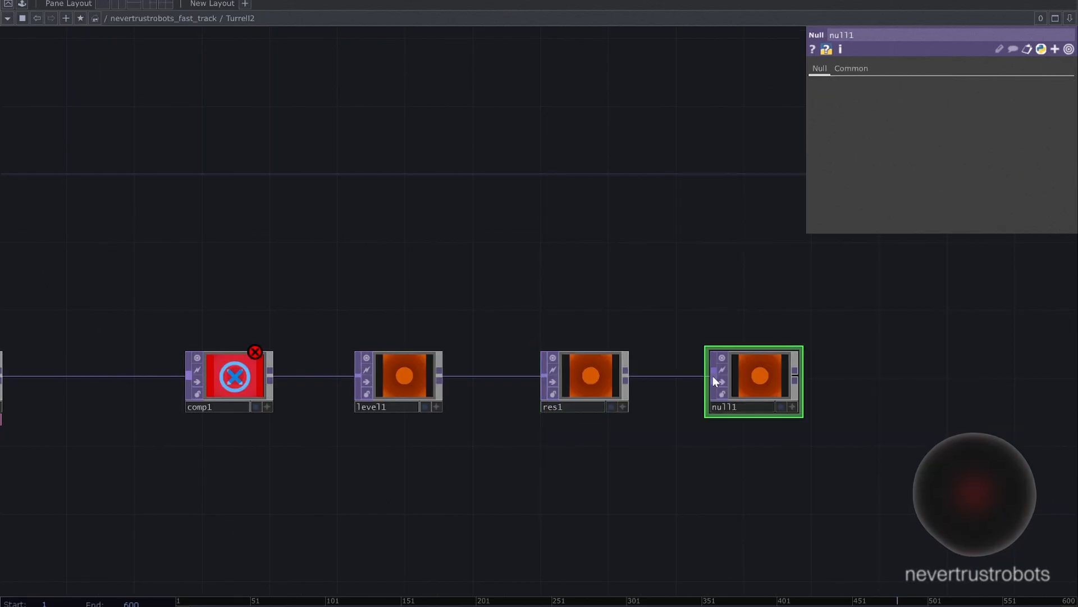
pyautogui.doubleClick(665, 410)
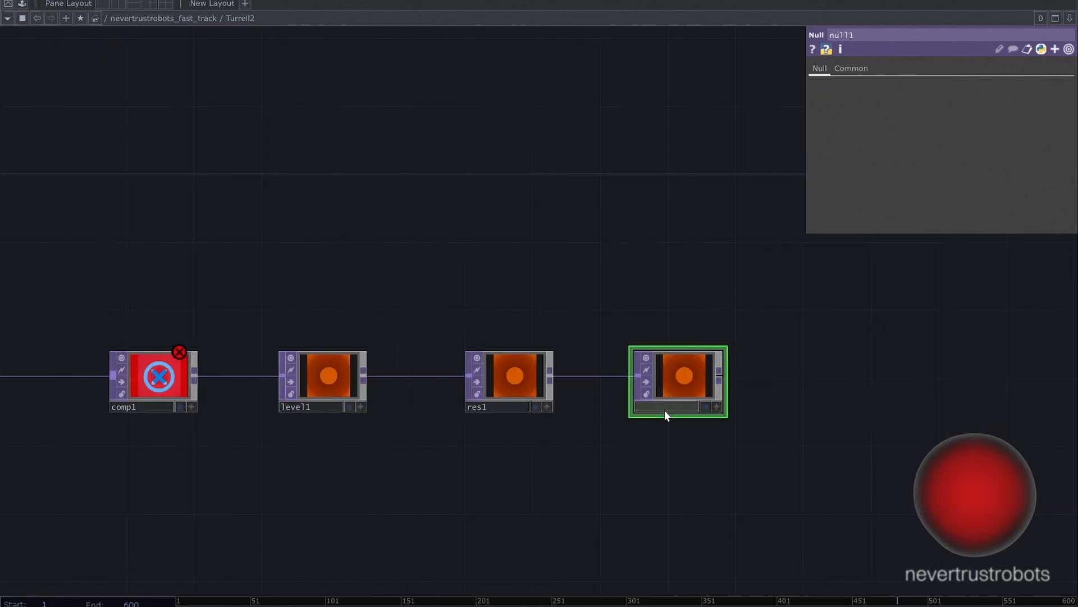
pyautogui.write('End')
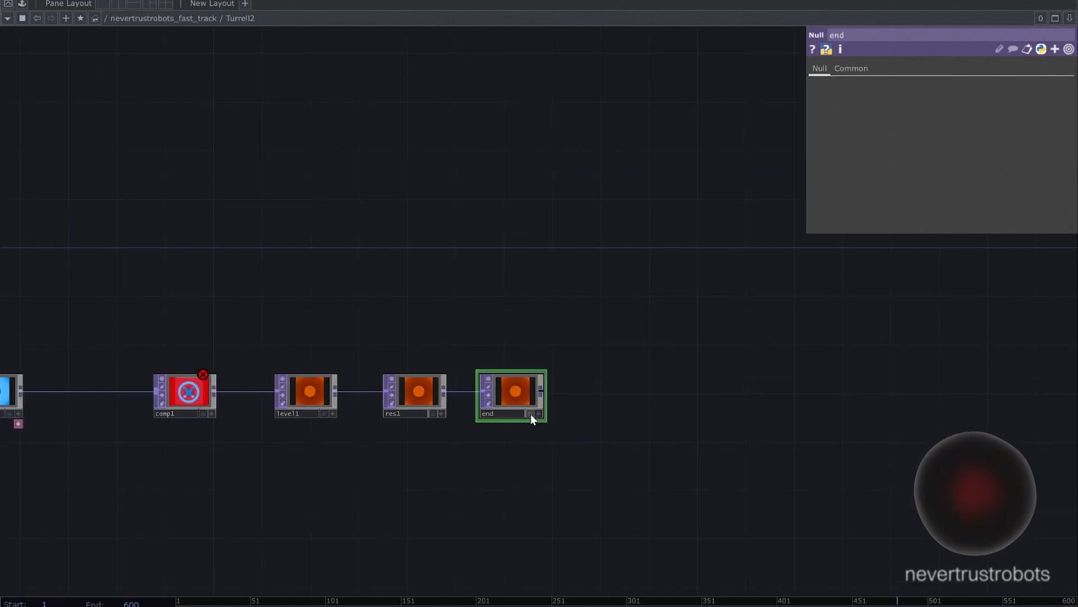
# Step: Show the end Null's output in a TOP Viewer pane split beside the network, and widen the network pane
pyautogui.click(1070, 18)
pyautogui.click(1049, 45)
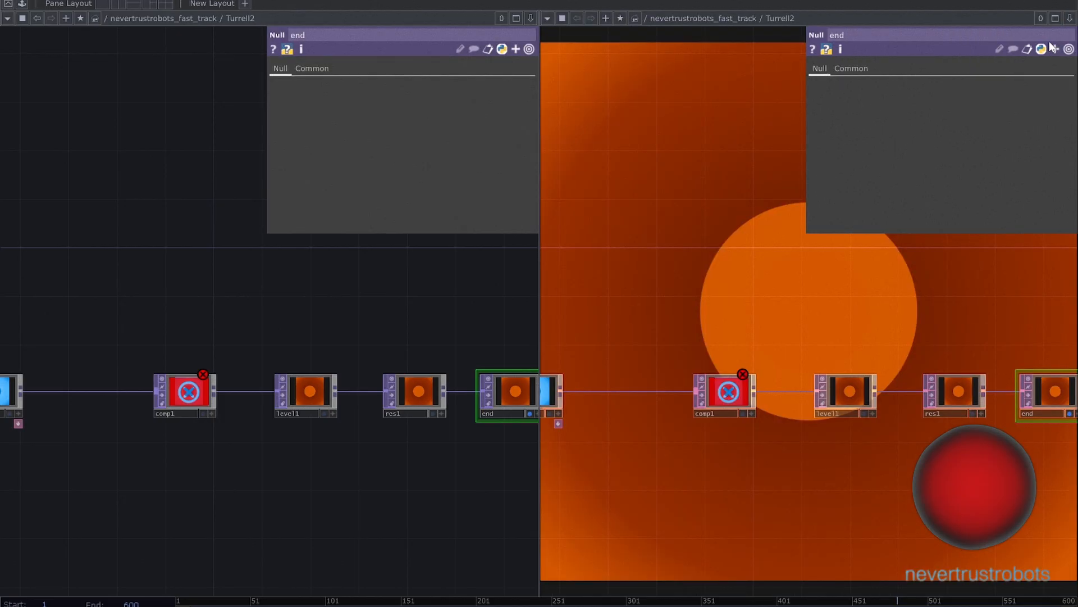
pyautogui.click(547, 18)
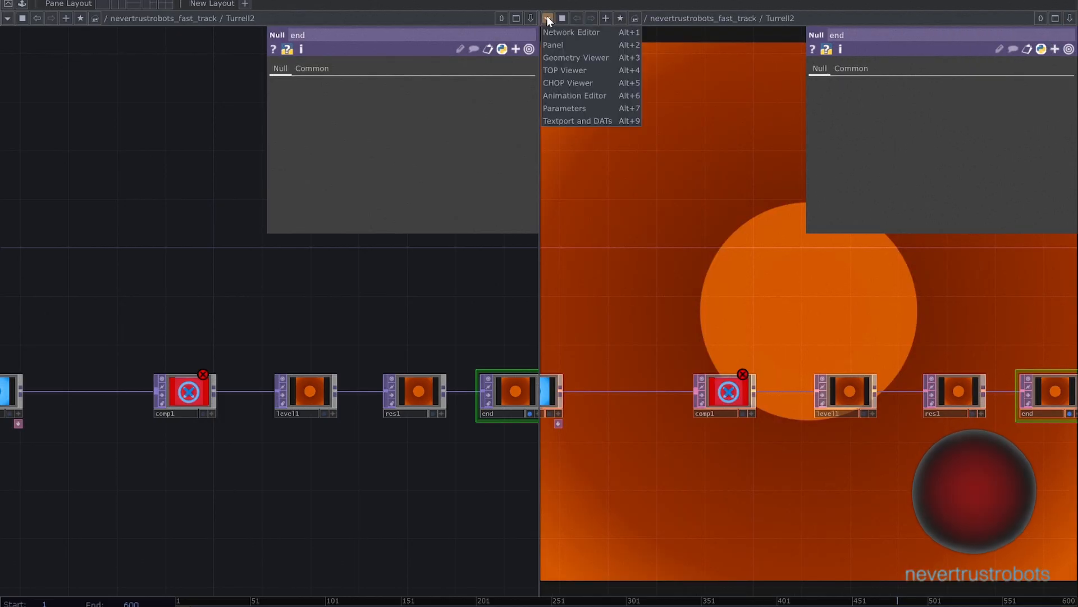
pyautogui.click(564, 65)
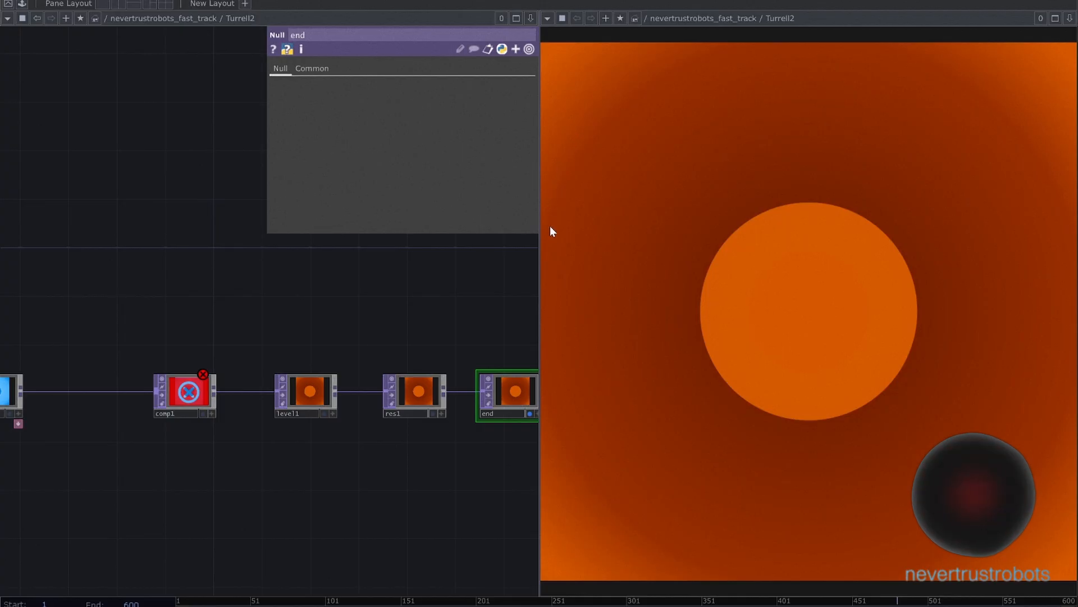
pyautogui.moveTo(539, 290); pyautogui.dragTo(693, 288)
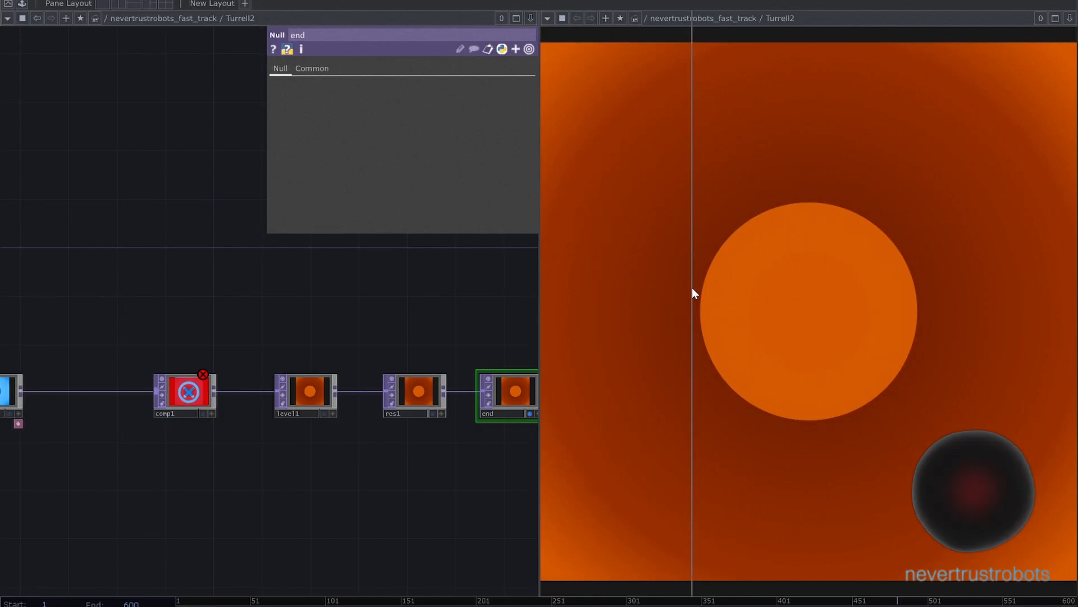
# Step: Add a Movie File Out operator at the end of the chain and connect the end Null to it
pyautogui.scroll(-3, 675, 358)
pyautogui.press('Tab')
pyautogui.write('mo')
pyautogui.click(594, 233)
pyautogui.click(626, 383)
pyautogui.moveTo(579, 383); pyautogui.dragTo(604, 383)
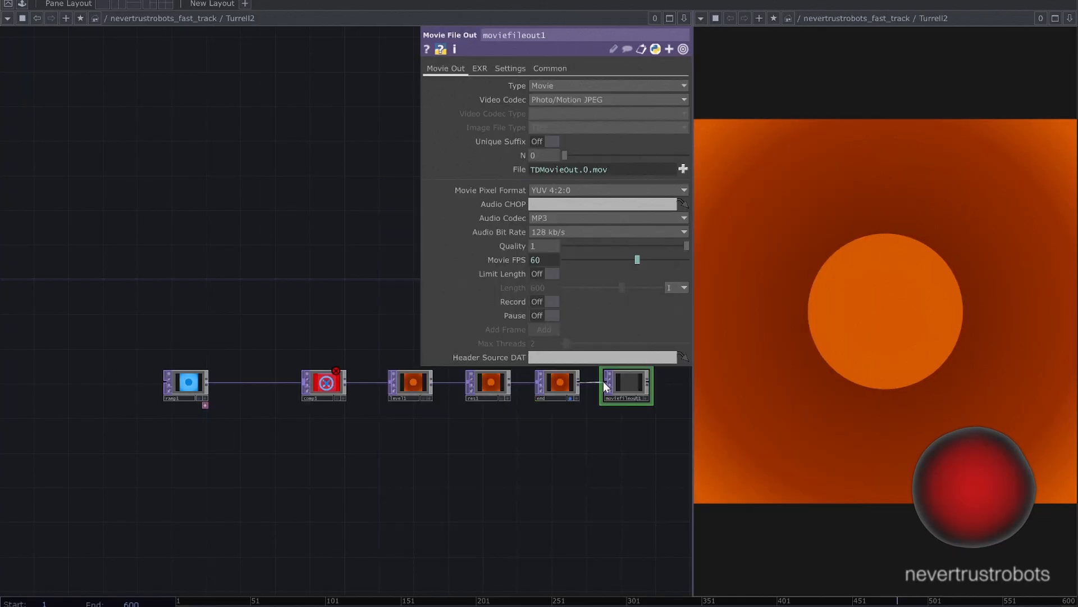
# Step: Connect the ramp's output to a Limit operator placed above the main chain
pyautogui.moveTo(573, 429); pyautogui.dragTo(556, 464, button='middle')
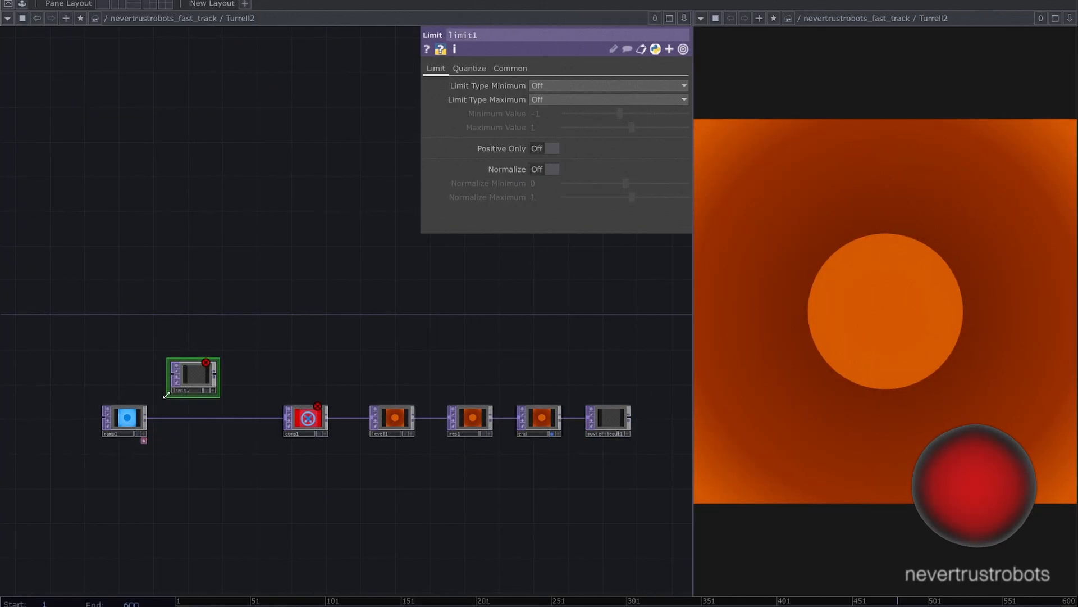
pyautogui.moveTo(148, 415); pyautogui.dragTo(167, 376)
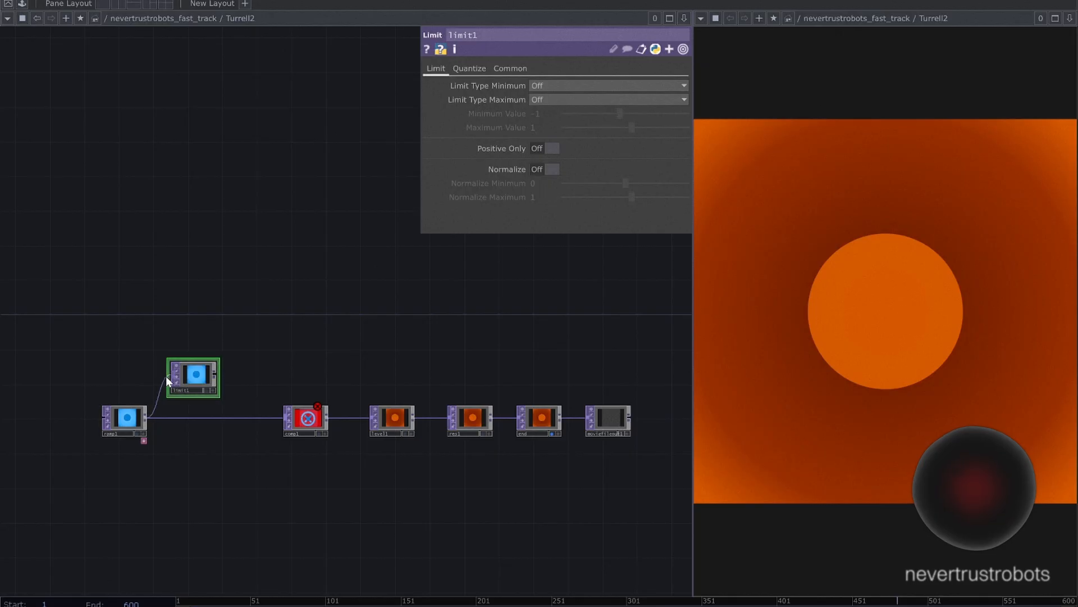
# Step: Set the Limit operator's position quantization to Round with a position step of 1, and adjust the position offset
pyautogui.click(478, 68)
pyautogui.click(563, 135)
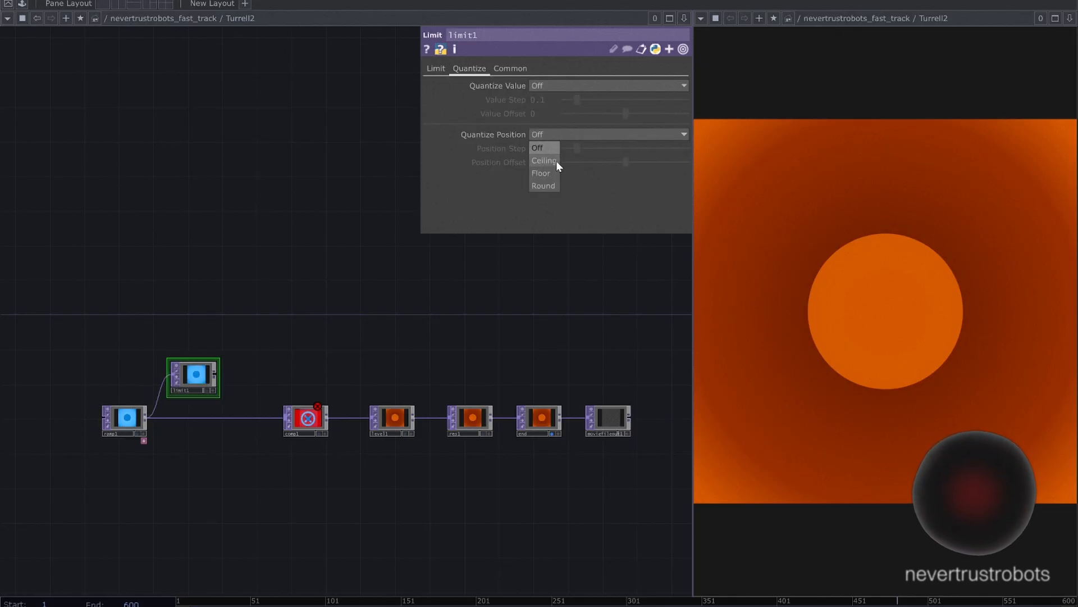
pyautogui.click(552, 184)
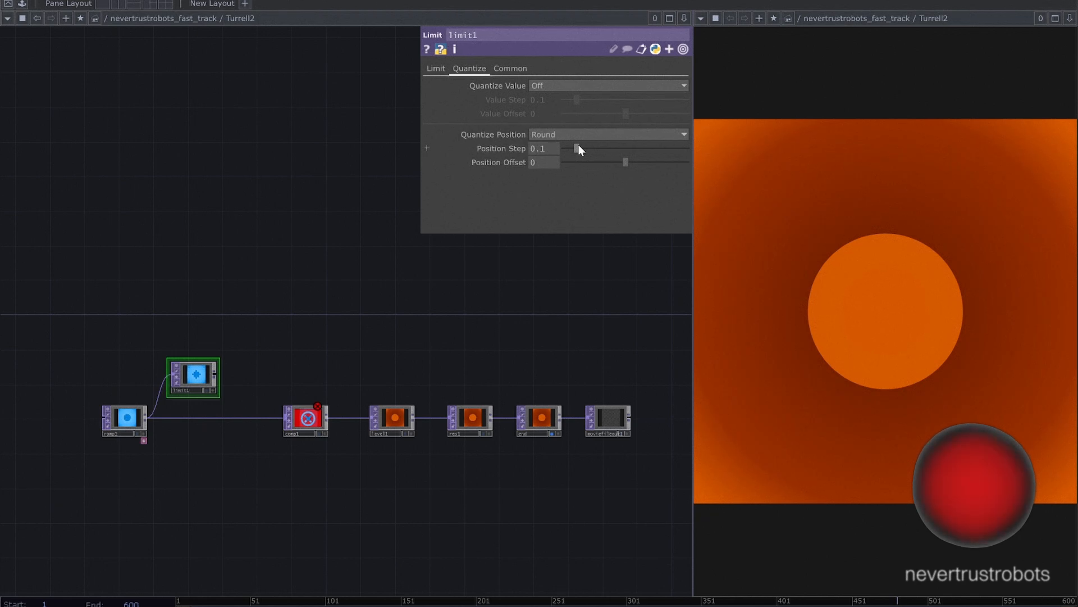
pyautogui.write('1')
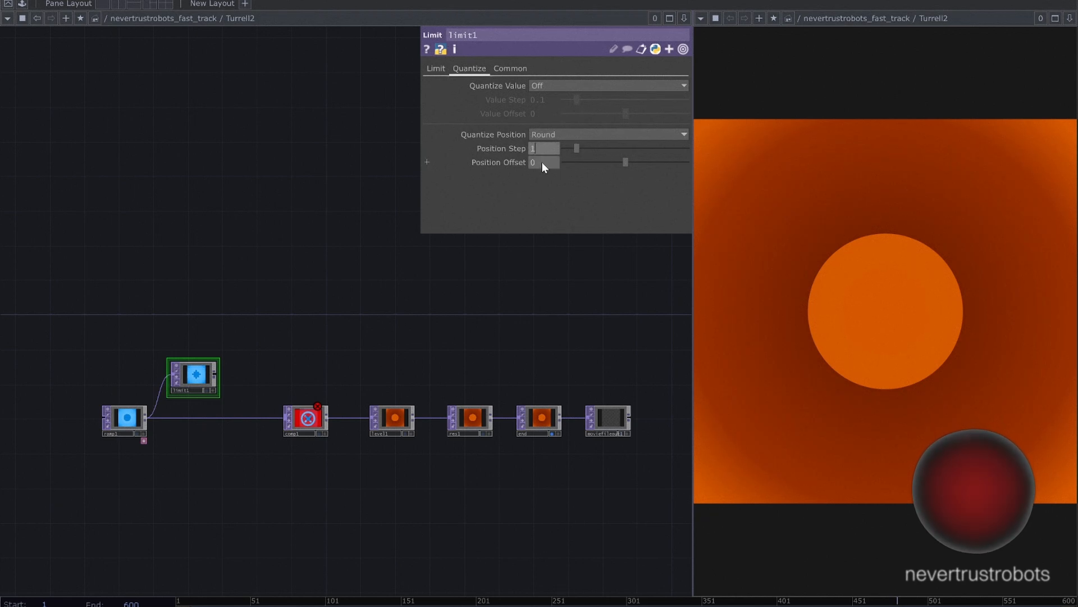
pyautogui.press('Return')
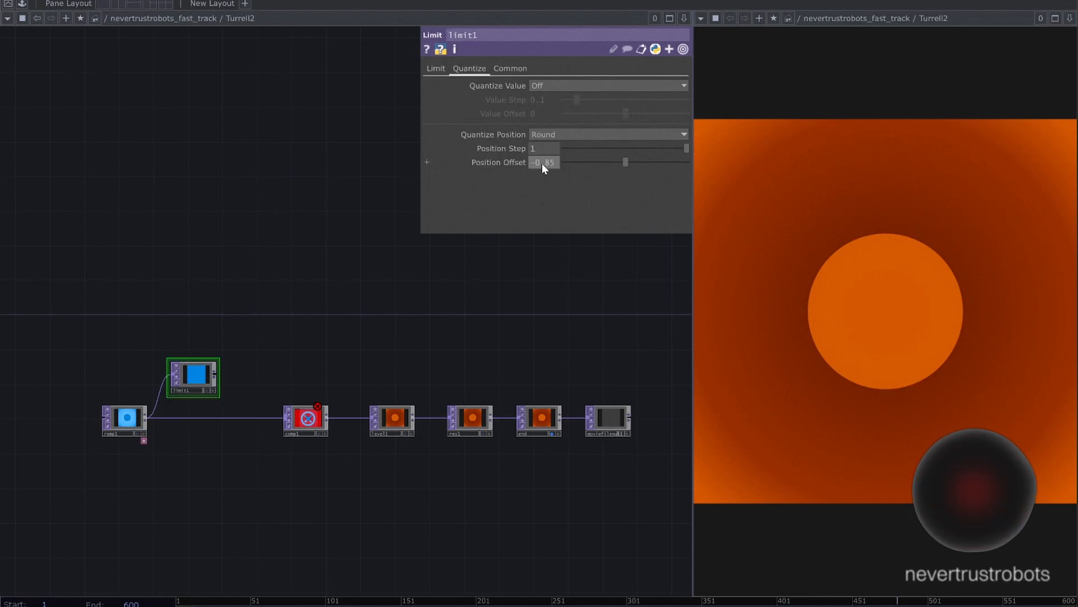
# Step: Add a Circle operator beside the Limit and connect it to the Composite's input
pyautogui.press('Tab')
pyautogui.click(154, 355)
pyautogui.click(260, 377)
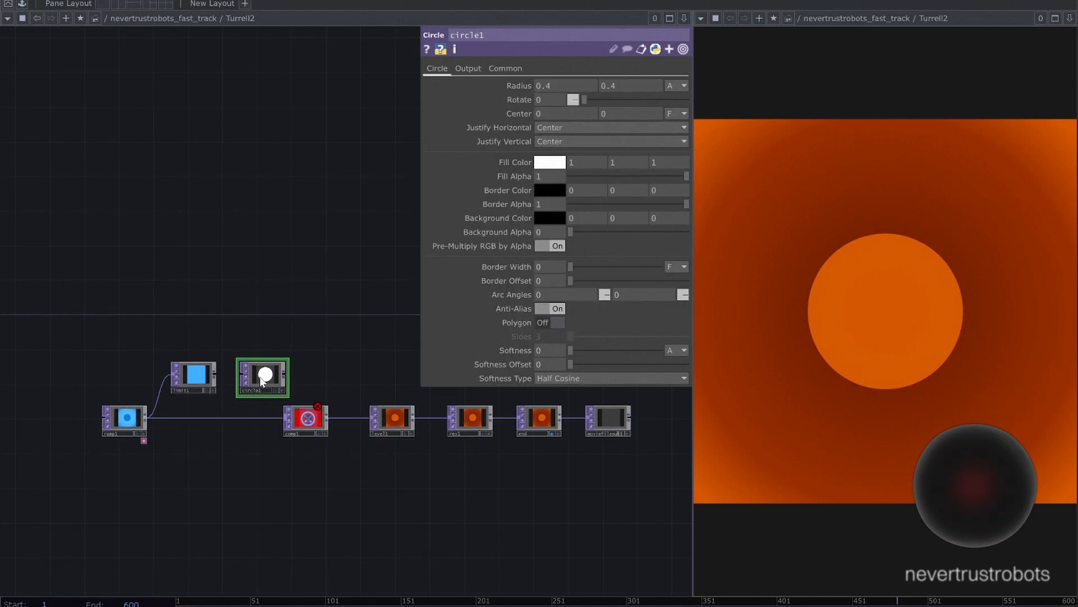
pyautogui.moveTo(286, 375); pyautogui.dragTo(288, 419)
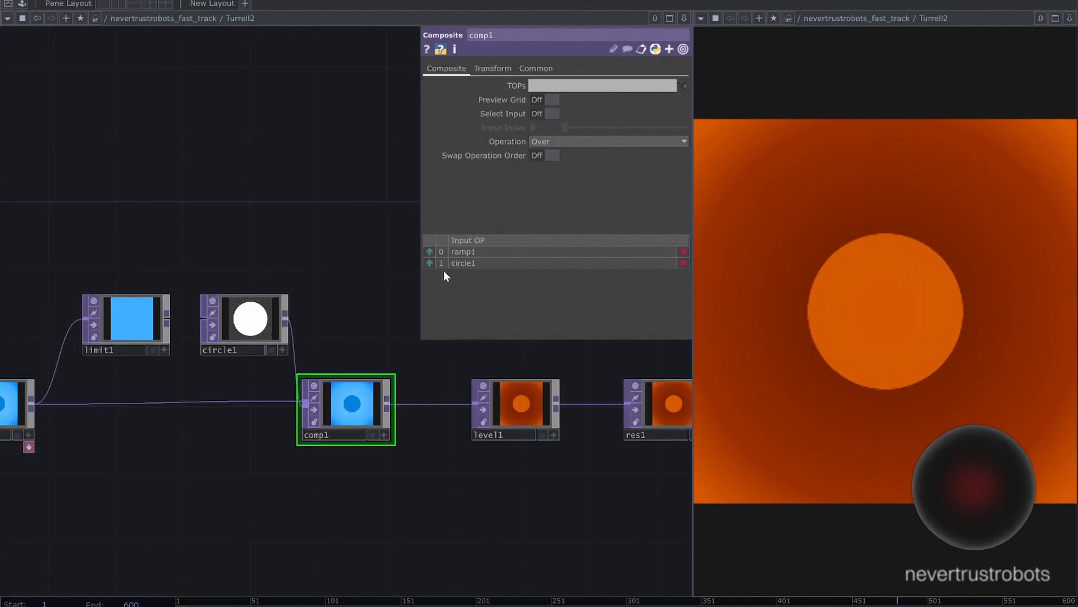
# Step: Move the circle ahead of the ramp in the Composite's input order and rearrange the operators to make room
pyautogui.click(307, 419)
pyautogui.scroll(3, 264, 429)
pyautogui.click(430, 263)
pyautogui.moveTo(343, 299); pyautogui.dragTo(366, 256)
pyautogui.scroll(-4, 352, 278)
pyautogui.moveTo(332, 403); pyautogui.dragTo(332, 409)
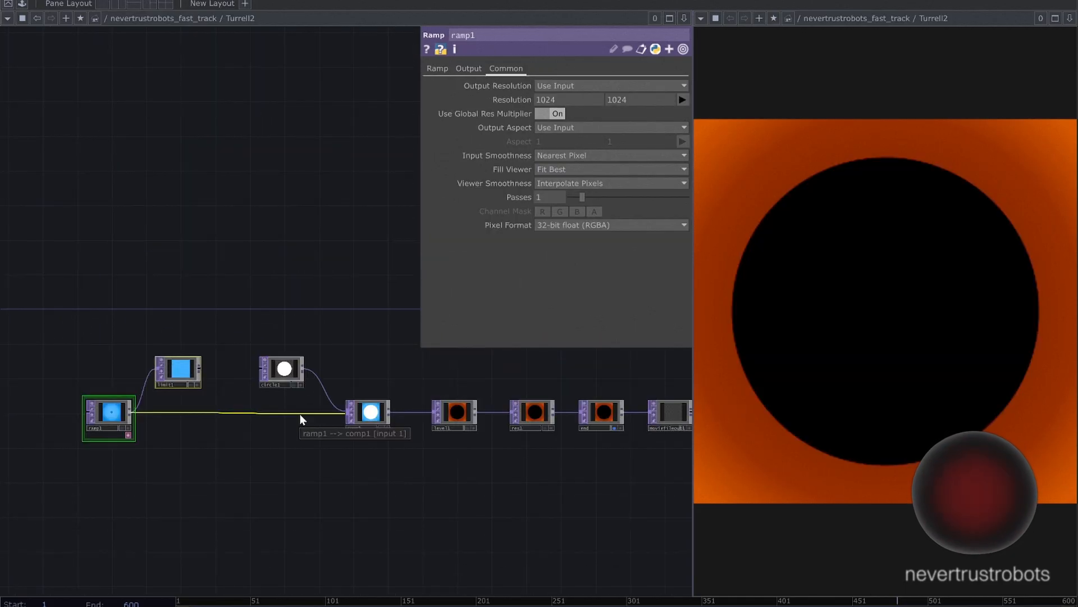
# Step: Configure the circle as a soft cut-out mask with radius 0.5 by 0.5, fill alpha 0, background alpha 1 and softness 0.032
pyautogui.click(292, 371)
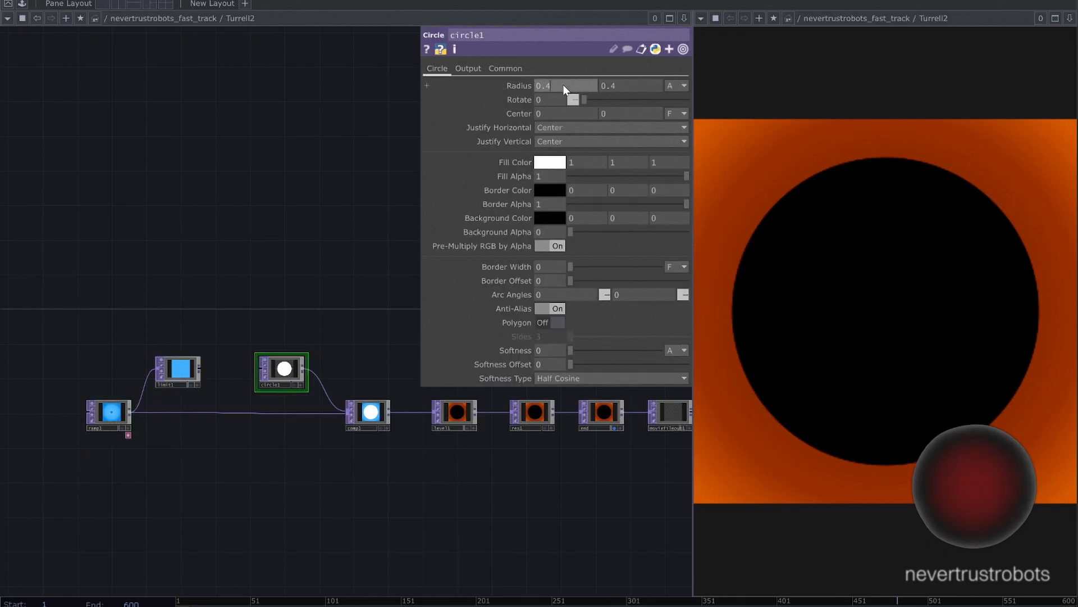
pyautogui.write('5')
pyautogui.press('Return')
pyautogui.click(610, 87)
pyautogui.write('0.5')
pyautogui.press('Return')
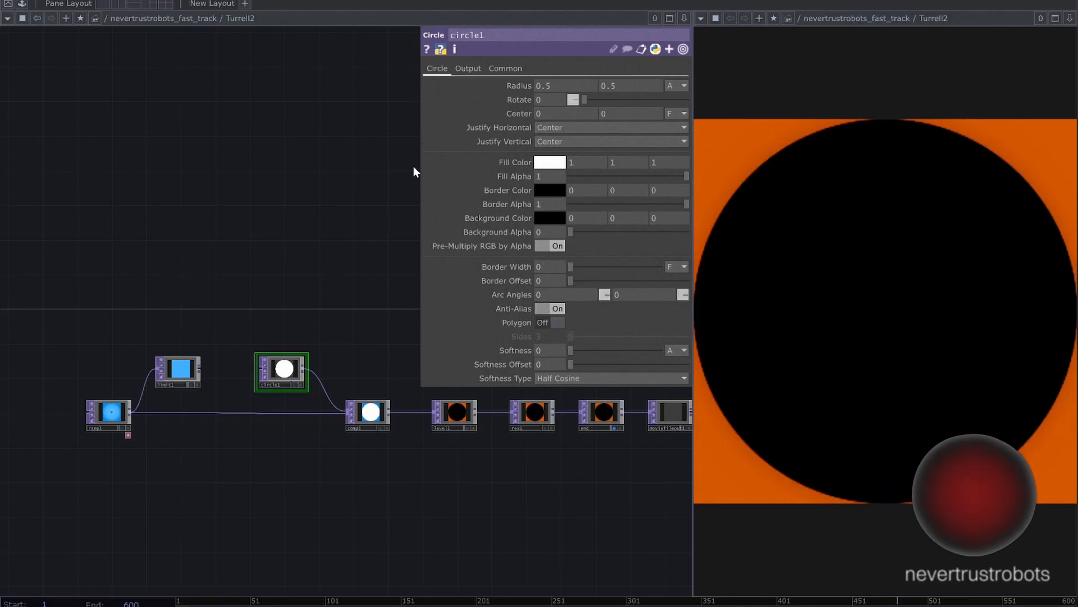
pyautogui.moveTo(591, 176); pyautogui.dragTo(528, 174)
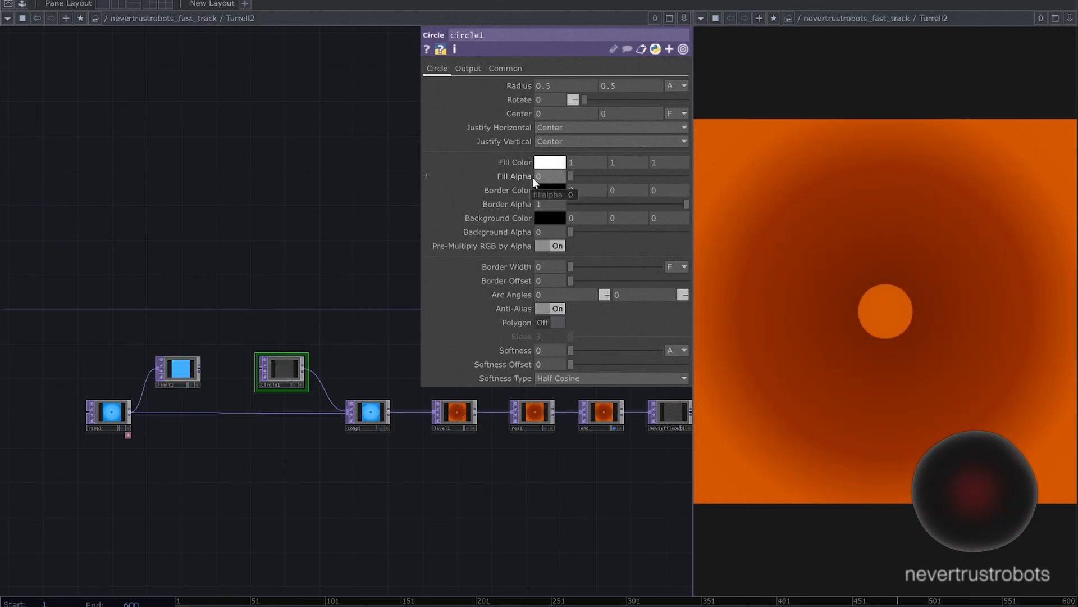
pyautogui.moveTo(570, 231); pyautogui.dragTo(691, 233)
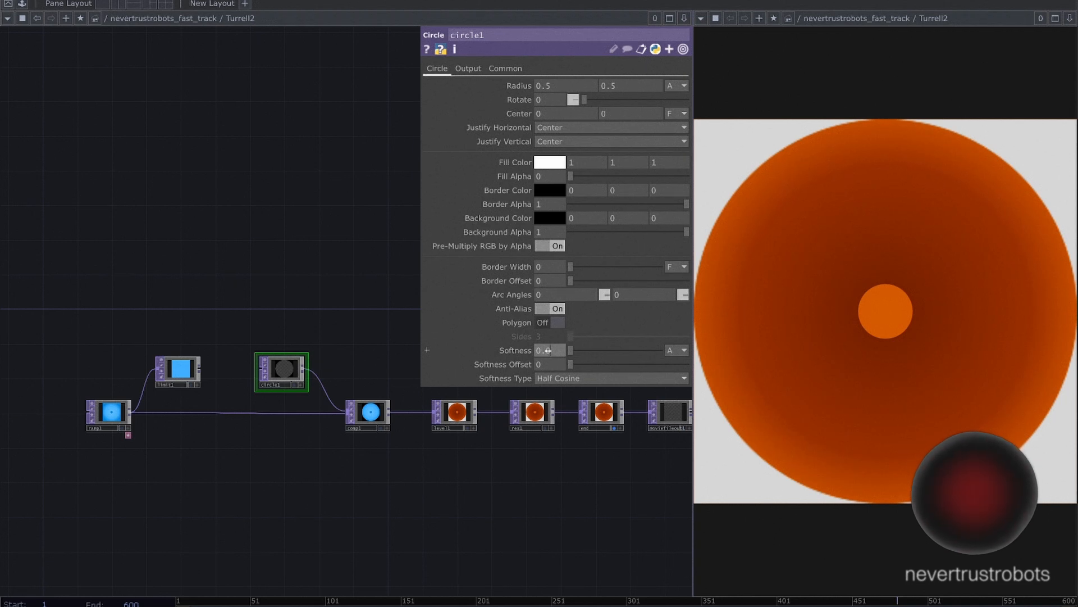
# Step: Set the circle's resolution to 1024 x 1024, its input smoothness to Nearest Pixel and its pixel format to 32-bit float (RGBA)
pyautogui.click(505, 69)
pyautogui.click(683, 99)
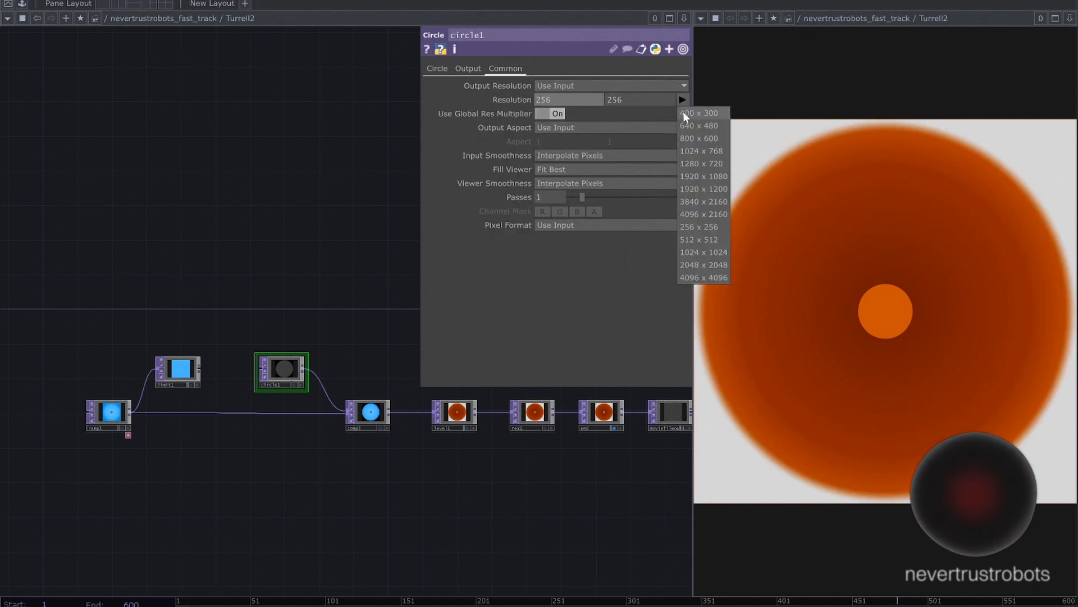
pyautogui.click(703, 252)
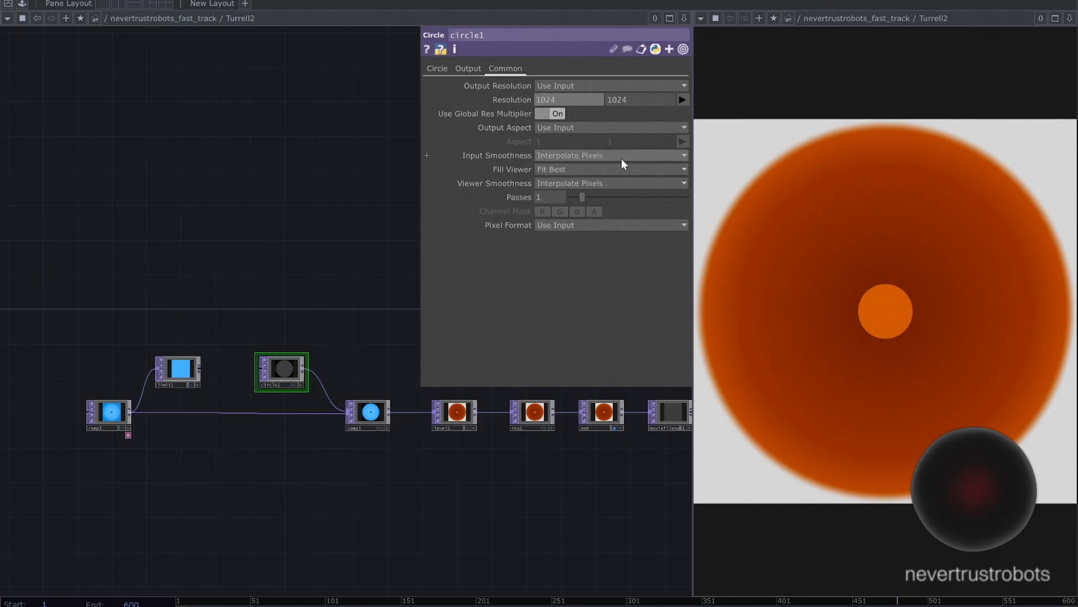
pyautogui.click(604, 183)
pyautogui.click(589, 167)
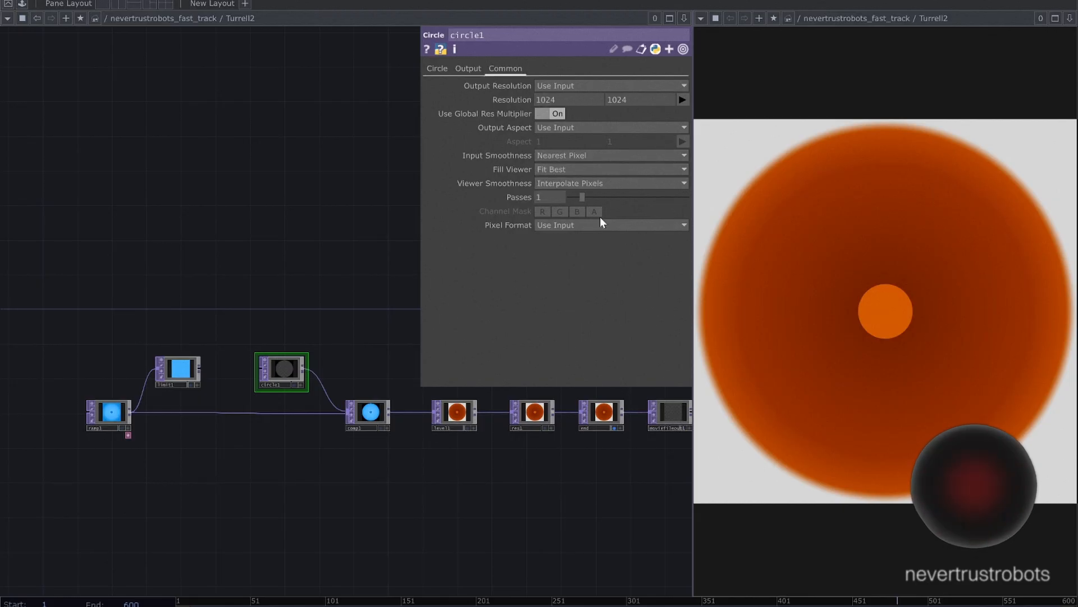
pyautogui.click(603, 219)
pyautogui.click(602, 289)
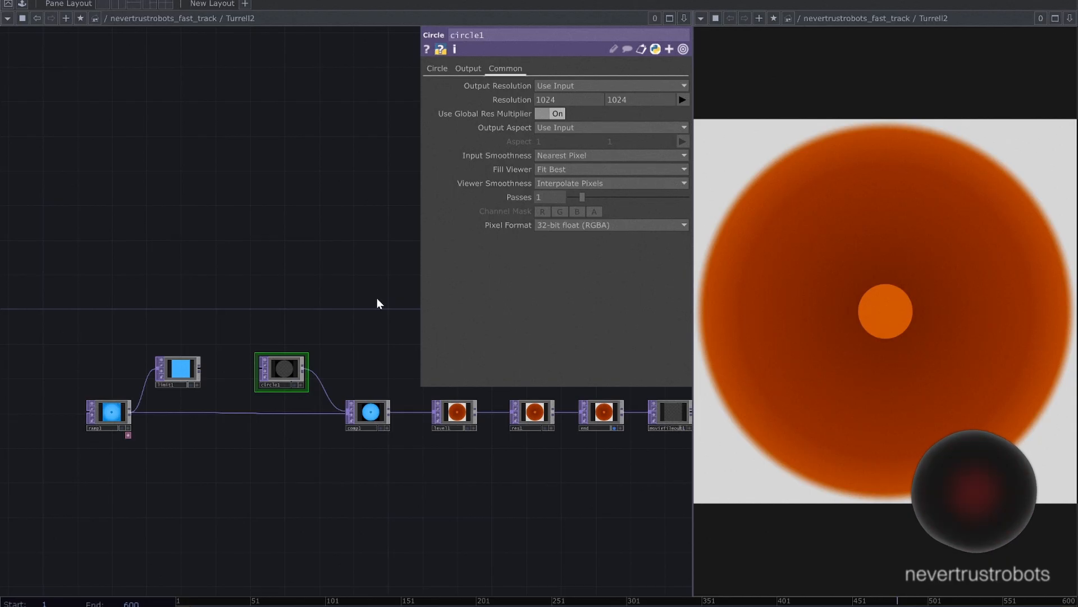
# Step: Add a TOP to CHOP operator above the Limit and make limit1 its source
pyautogui.scroll(-2, 373, 303)
pyautogui.moveTo(362, 289); pyautogui.dragTo(308, 346)
pyautogui.moveTo(16, 244); pyautogui.dragTo(640, 379, button='right')
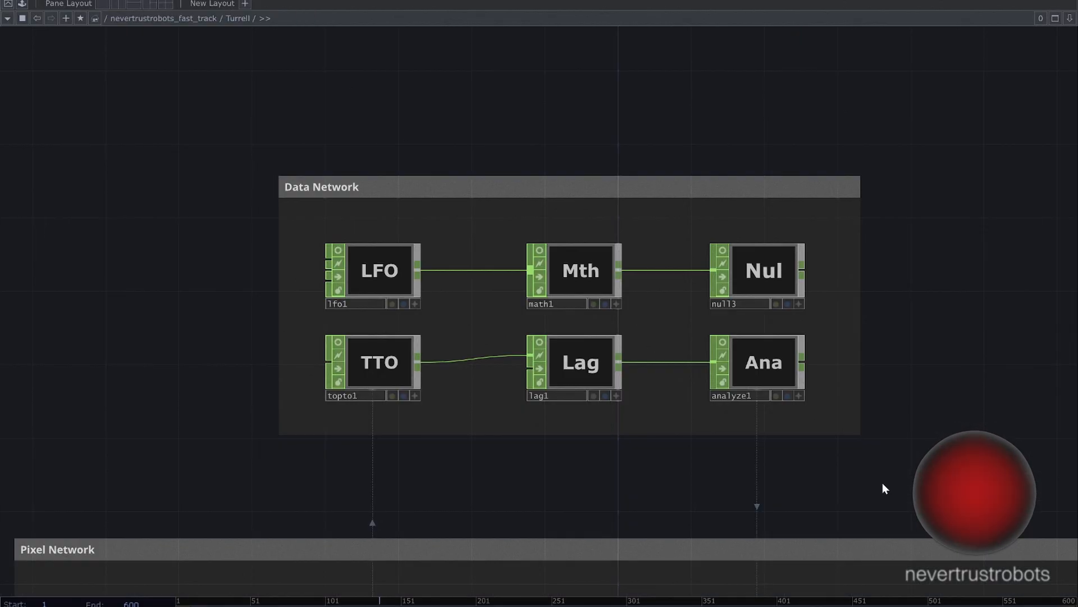
pyautogui.scroll(-5, 882, 483)
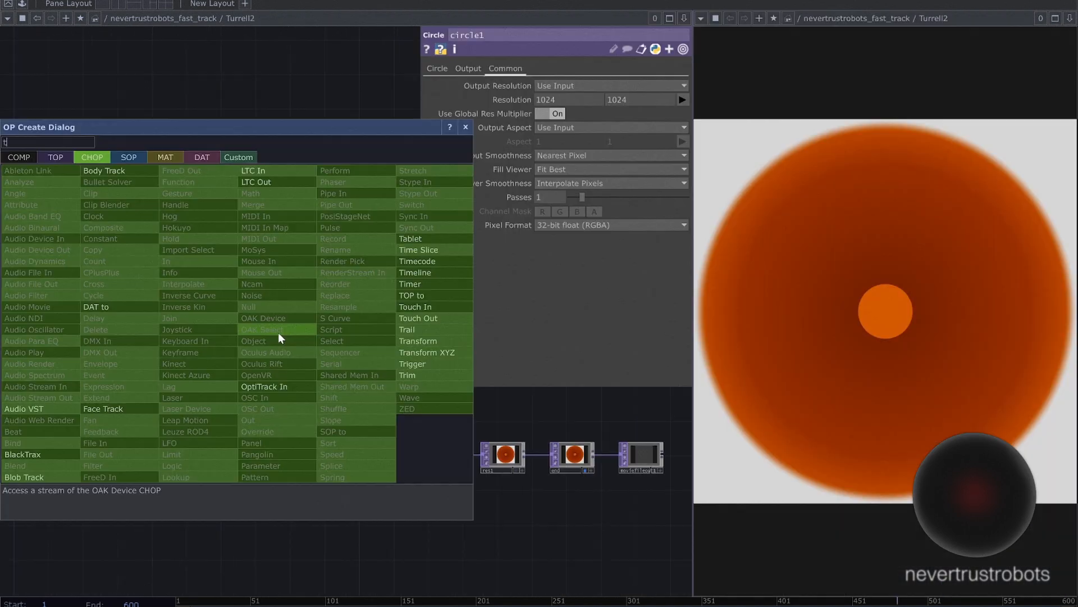
pyautogui.click(278, 332)
pyautogui.click(112, 345)
pyautogui.moveTo(57, 388); pyautogui.dragTo(157, 474, button='right')
pyautogui.moveTo(162, 411); pyautogui.dragTo(118, 411)
pyautogui.moveTo(118, 411); pyautogui.dragTo(126, 341)
# Step: Connect the TOP to operator to a new Lag operator and set both lag values to 2
pyautogui.rightClick(140, 344)
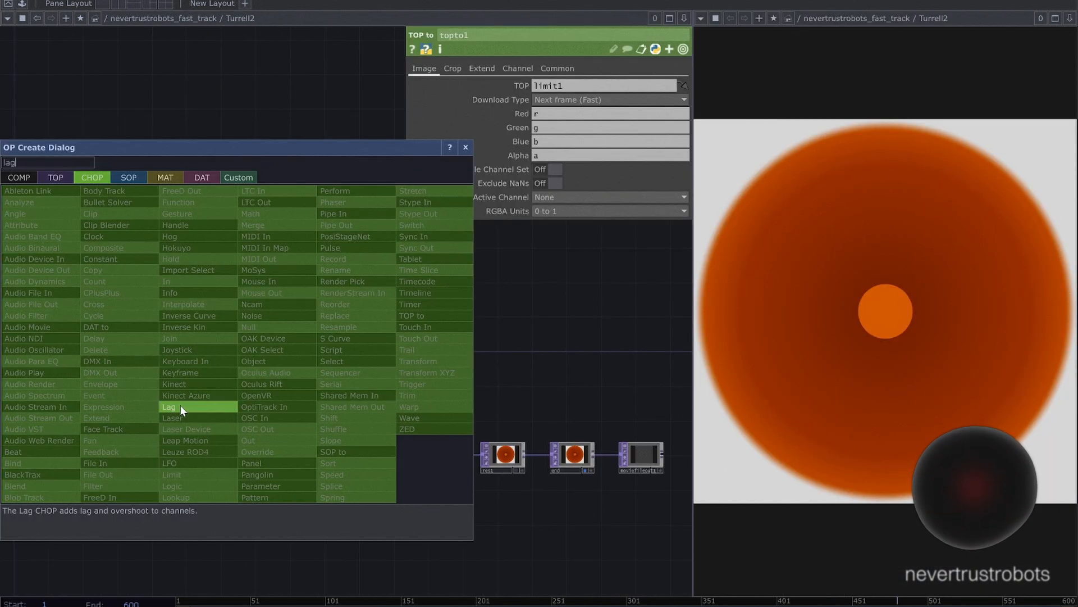
pyautogui.click(181, 405)
pyautogui.click(163, 342)
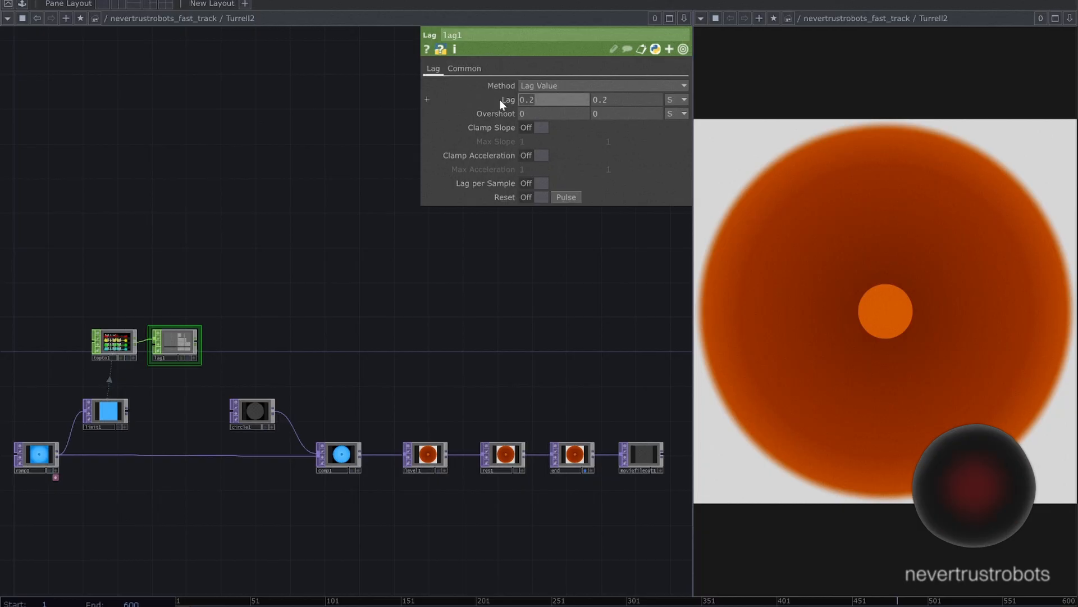
pyautogui.click(553, 99)
pyautogui.write('2')
pyautogui.press('Return')
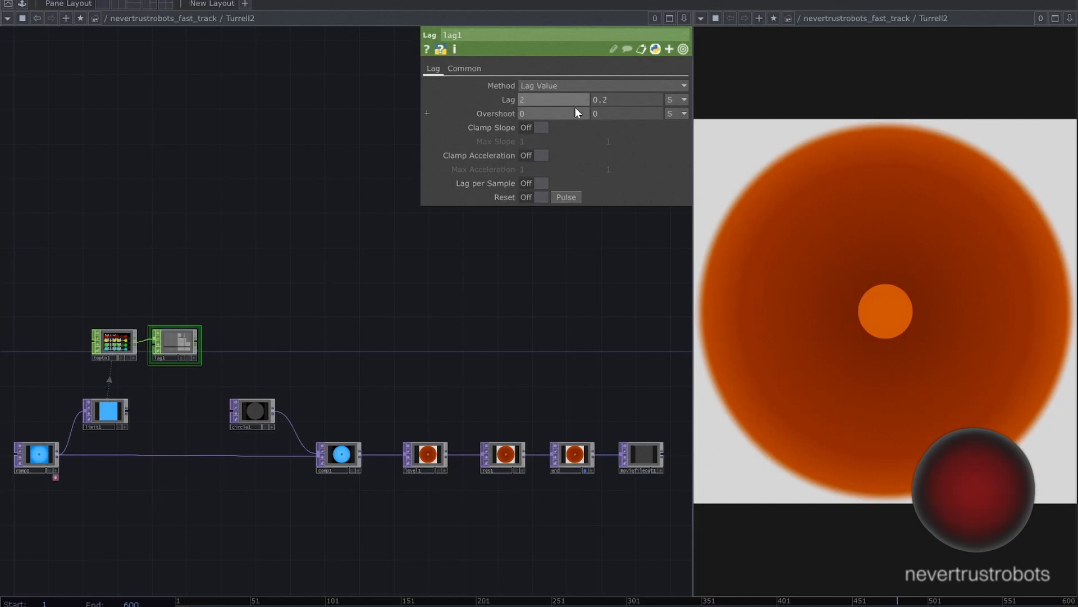
pyautogui.click(613, 99)
pyautogui.write('2')
# Step: Connect the Lag output through an Analyze operator into a Null operator above the circle
pyautogui.doubleClick(233, 343)
pyautogui.click(35, 216)
pyautogui.click(232, 344)
pyautogui.moveTo(197, 342); pyautogui.dragTo(213, 342)
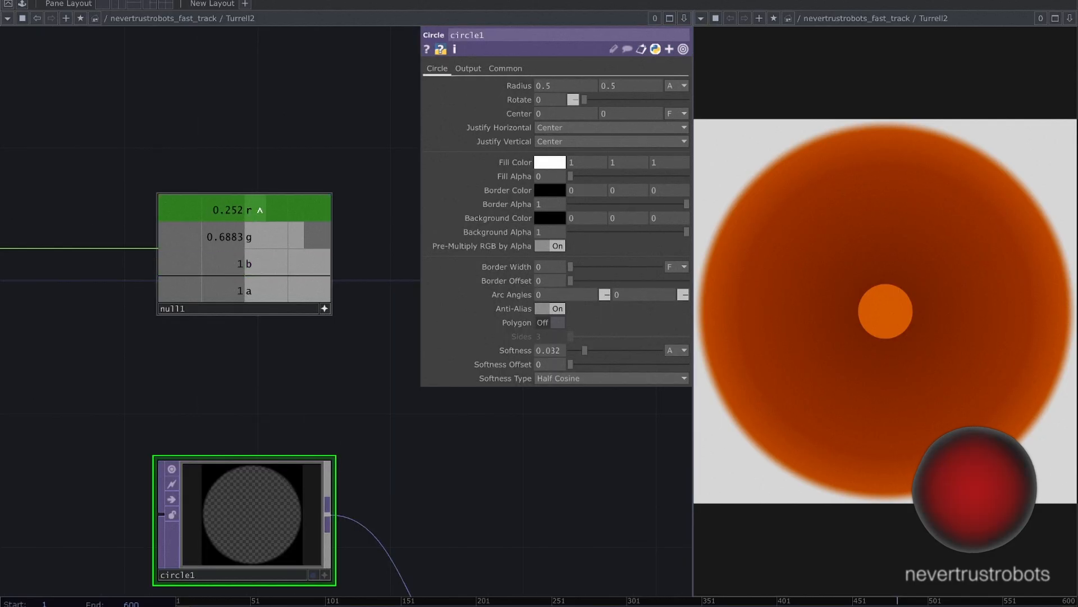
# Step: Link the Null's r, g and b channels to the circle's background colour as CHOP references
pyautogui.moveTo(589, 218); pyautogui.dragTo(626, 219)
pyautogui.click(585, 212)
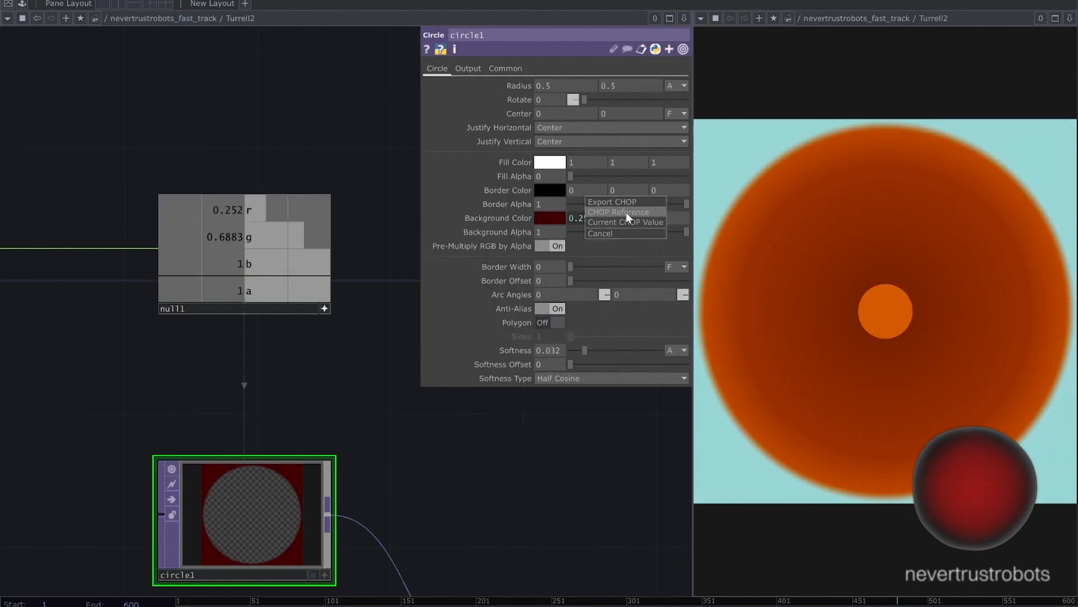
pyautogui.click(626, 215)
pyautogui.moveTo(287, 263); pyautogui.dragTo(670, 219)
pyautogui.click(671, 219)
# Step: Select the operators in the network and switch off their viewers
pyautogui.scroll(-5, 671, 220)
pyautogui.moveTo(168, 222); pyautogui.dragTo(591, 321)
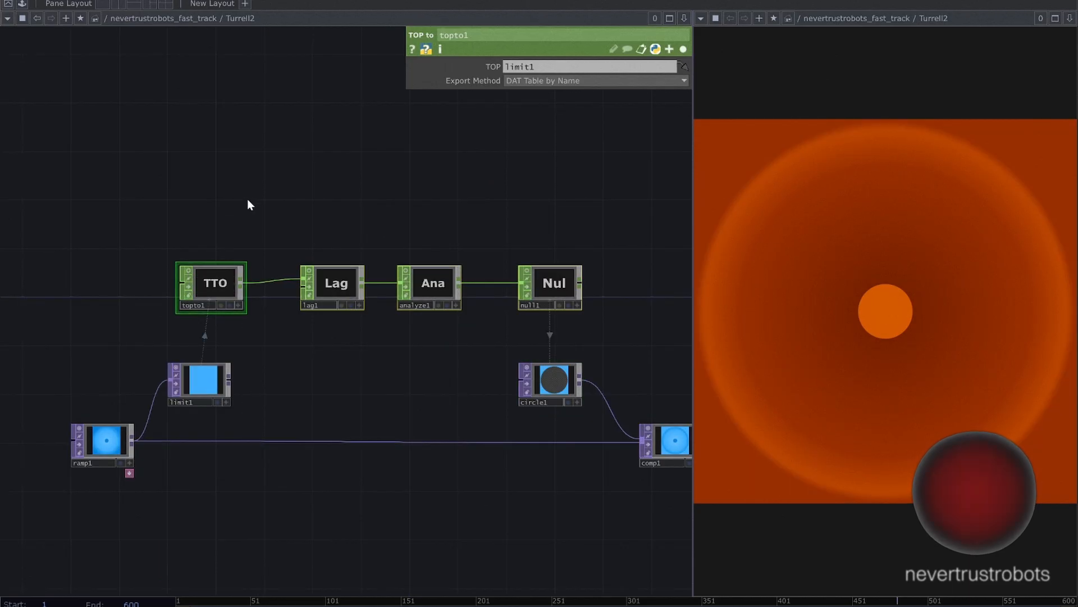
pyautogui.moveTo(247, 198); pyautogui.dragTo(223, 194)
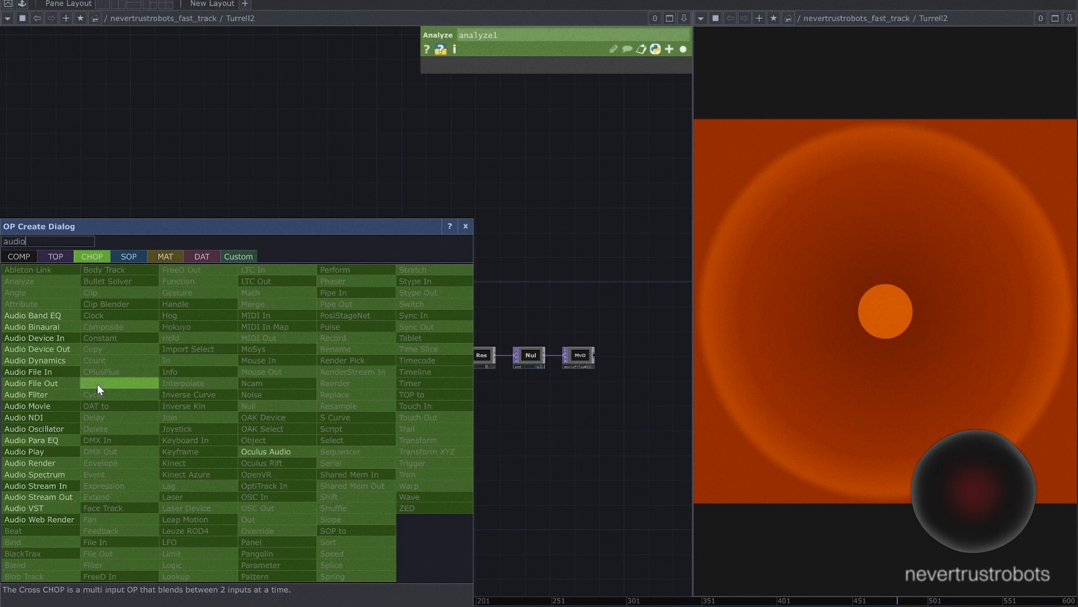
# Step: Add an Audio File In operator below the ramp with a chosen audio file, and connect it to the imported NTR_Kraftwerk_001.tox component
pyautogui.click(97, 383)
pyautogui.click(73, 410)
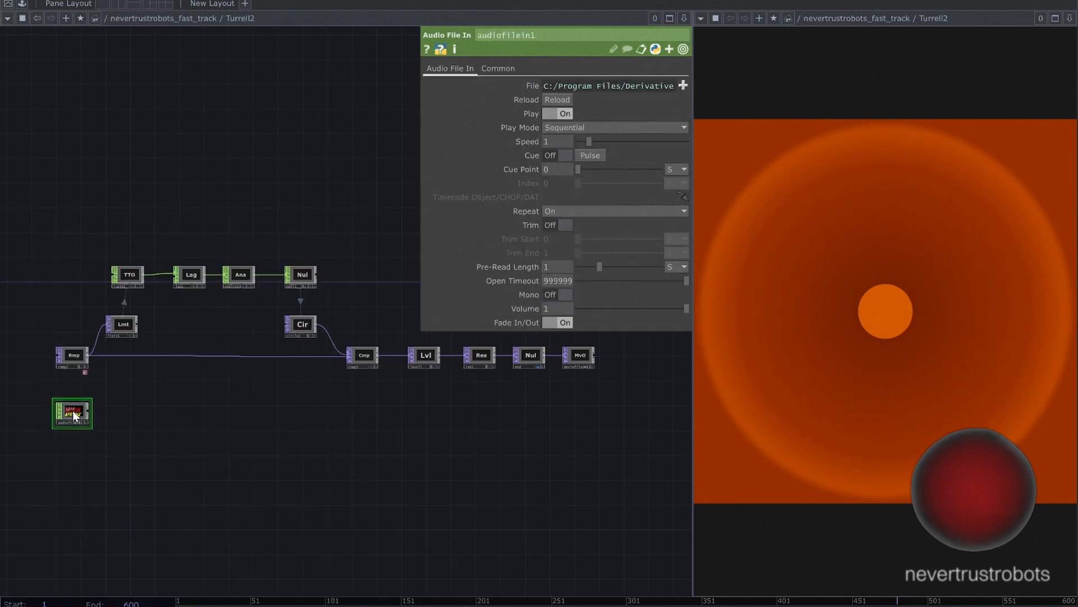
pyautogui.click(685, 86)
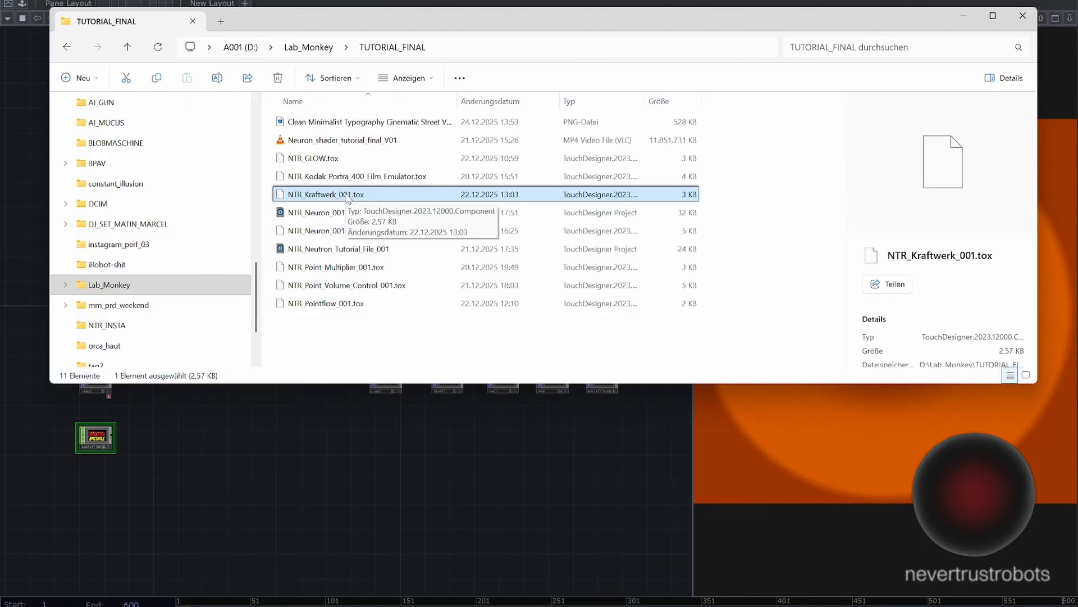
pyautogui.moveTo(349, 196); pyautogui.dragTo(174, 450)
pyautogui.scroll(5, 185, 455)
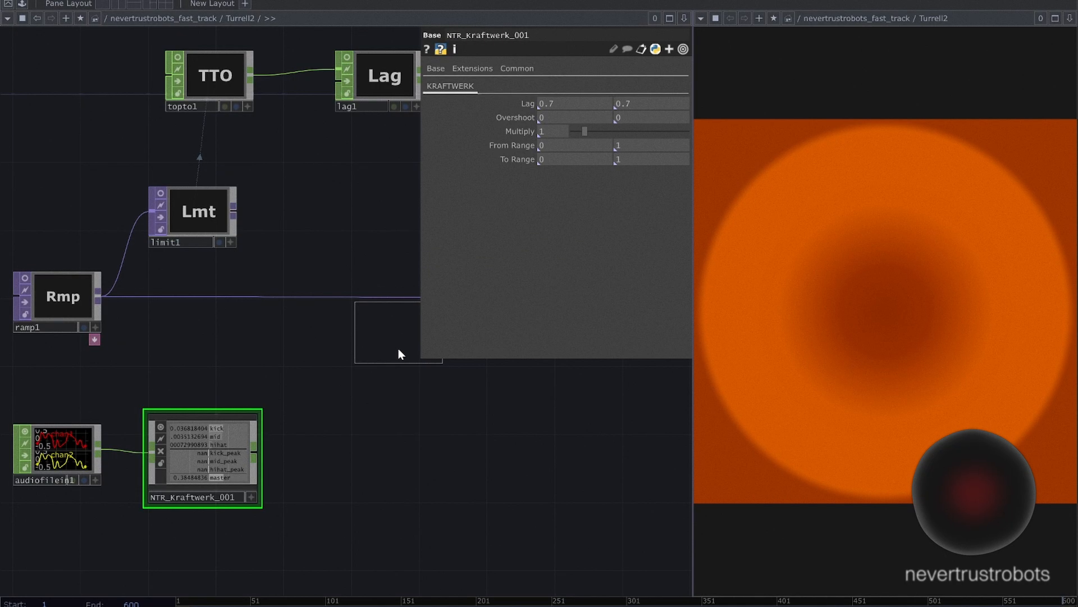
# Step: Add a Math operator after the NTR_Kraftwerk_001 component and set its From Range minimum to -1
pyautogui.click(326, 449)
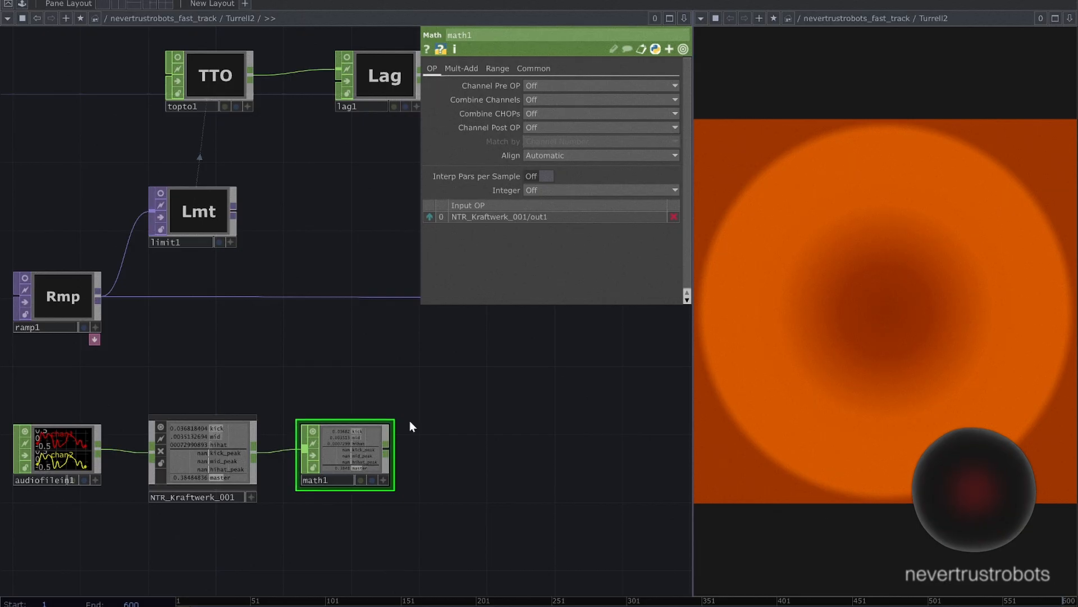
pyautogui.press('h')
pyautogui.click(461, 67)
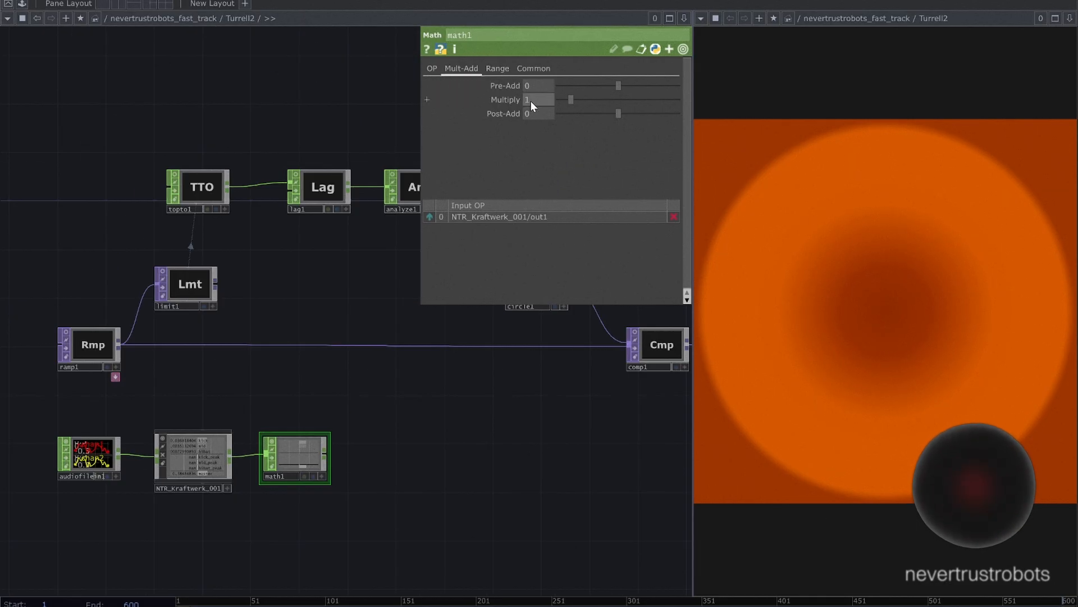
pyautogui.click(498, 69)
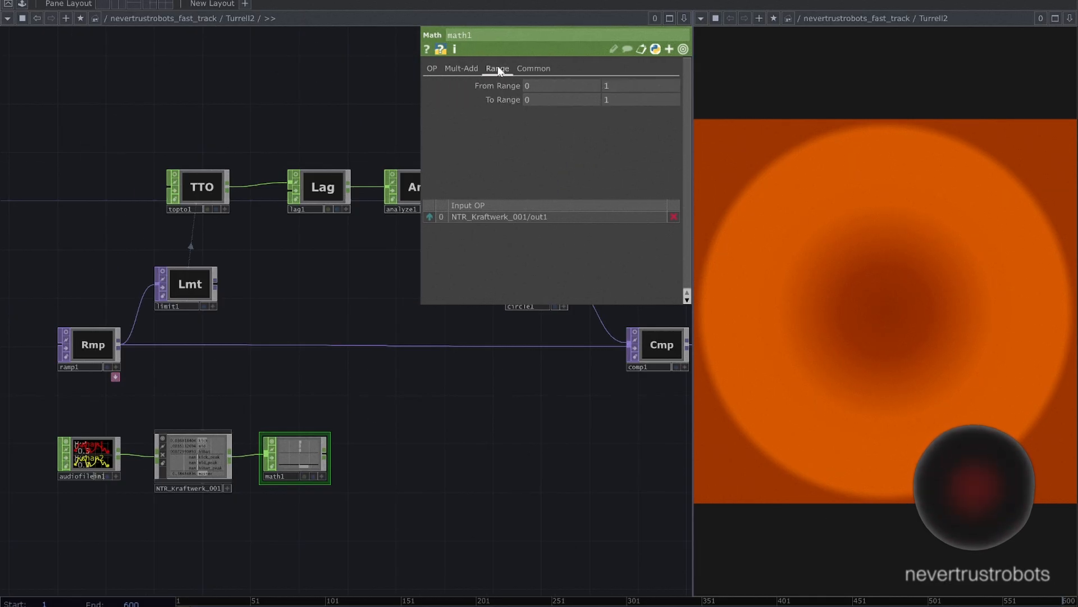
pyautogui.click(525, 86)
pyautogui.write('-1')
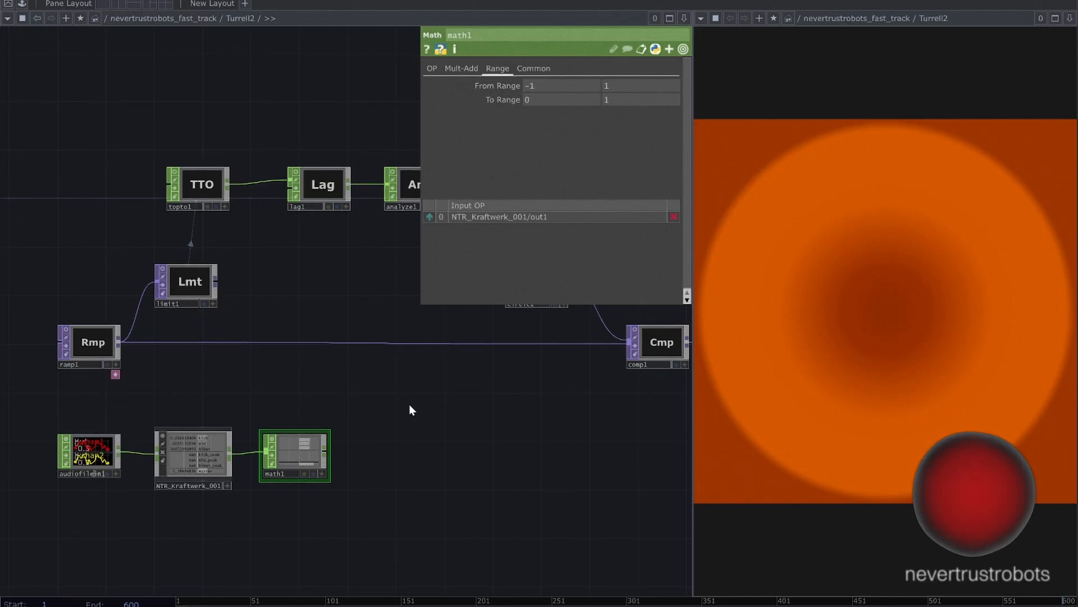
# Step: Connect the Math output through a Speed operator into a Null operator
pyautogui.press('Tab')
pyautogui.write('speed')
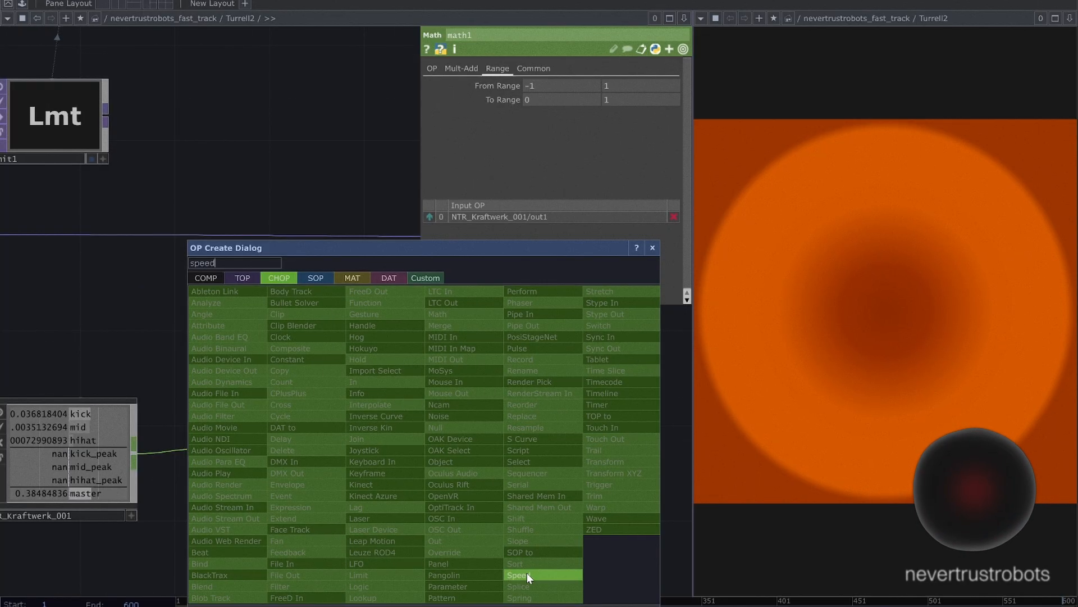
pyautogui.click(526, 576)
pyautogui.click(450, 452)
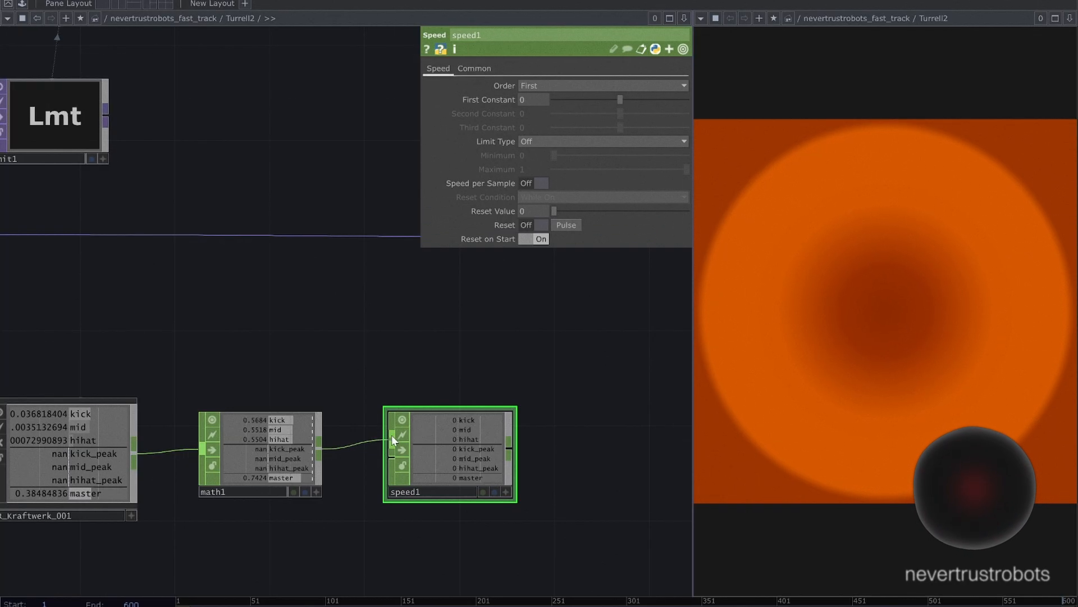
pyautogui.scroll(-5, 392, 435)
pyautogui.press('Tab')
pyautogui.click(459, 432)
pyautogui.click(450, 467)
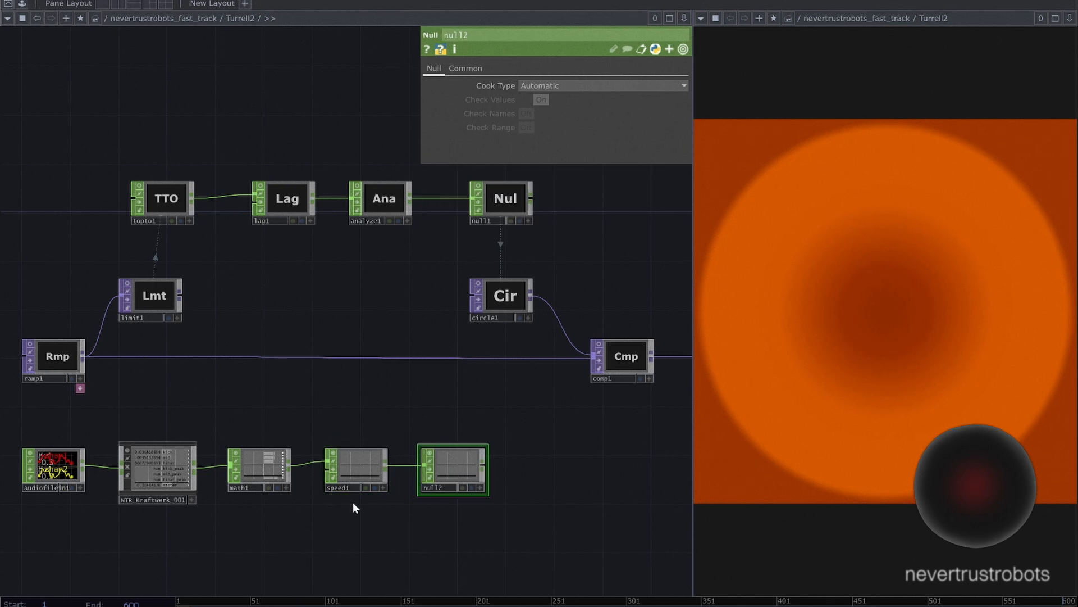
# Step: Duplicate the math1 operator and place the copy below it, fed by the NTR_Kraftwerk_001 component
pyautogui.click(313, 457)
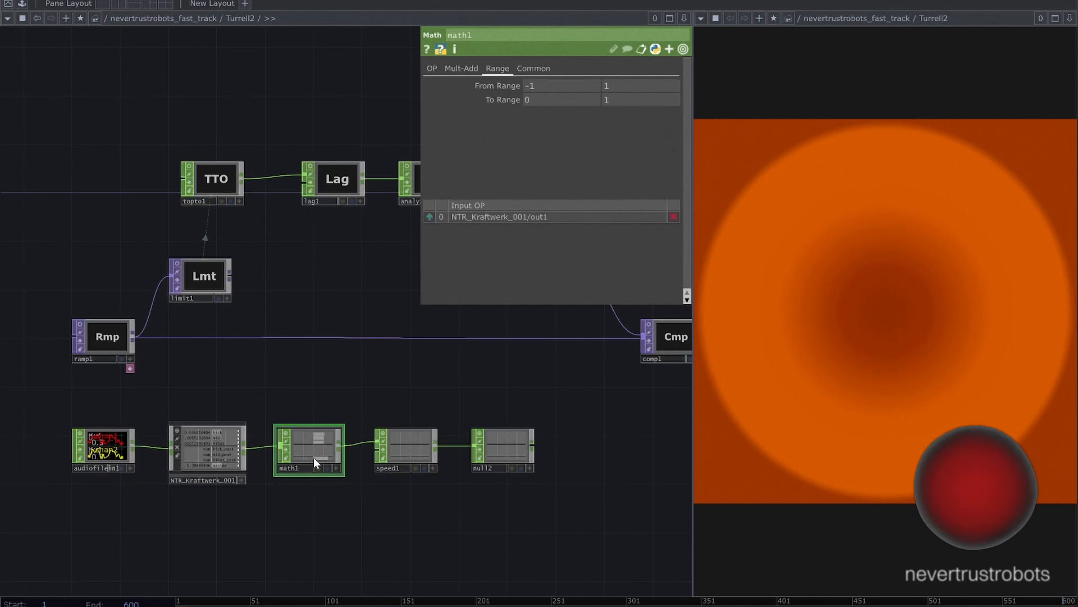
pyautogui.hotkey('ctrl', 'c')
pyautogui.hotkey('ctrl', 'v')
pyautogui.click(315, 509)
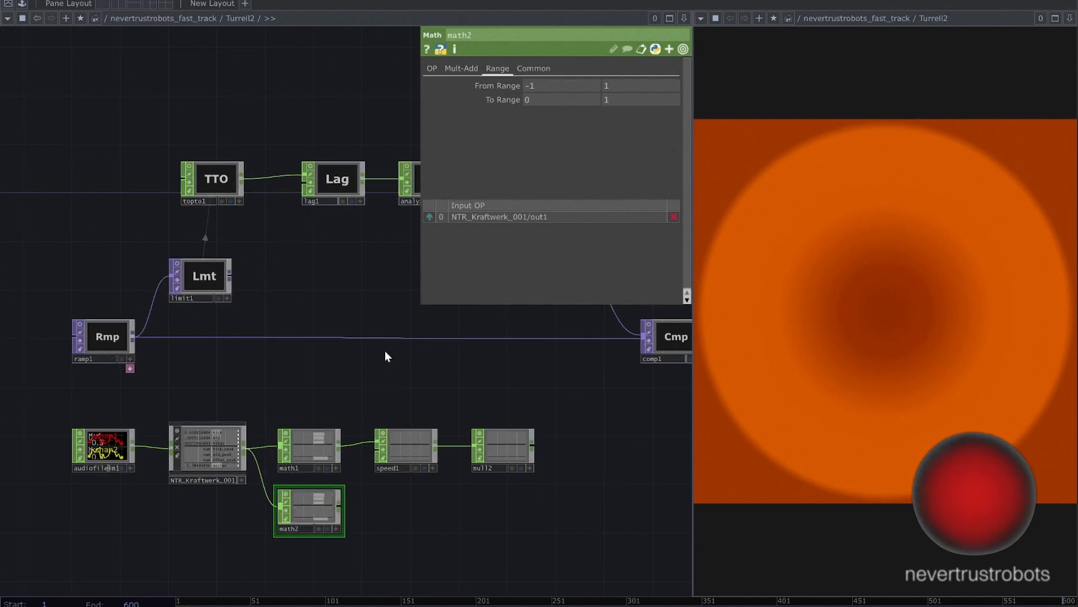
# Step: Set the math2 operator's From Range to -0.2 and 0.2 and its To Range maximum to 0.4
pyautogui.click(465, 68)
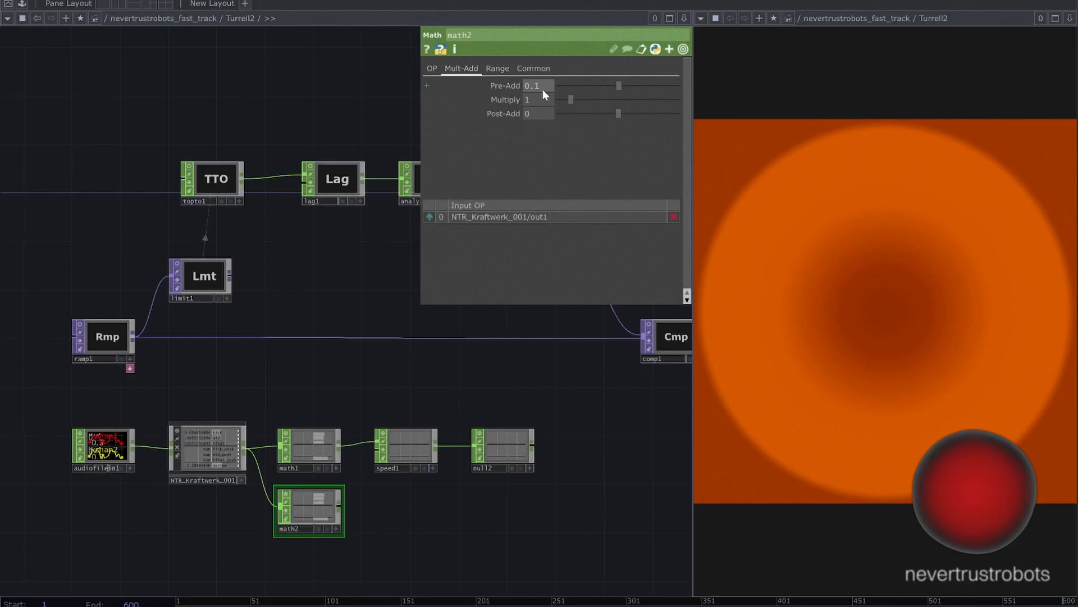
pyautogui.click(494, 68)
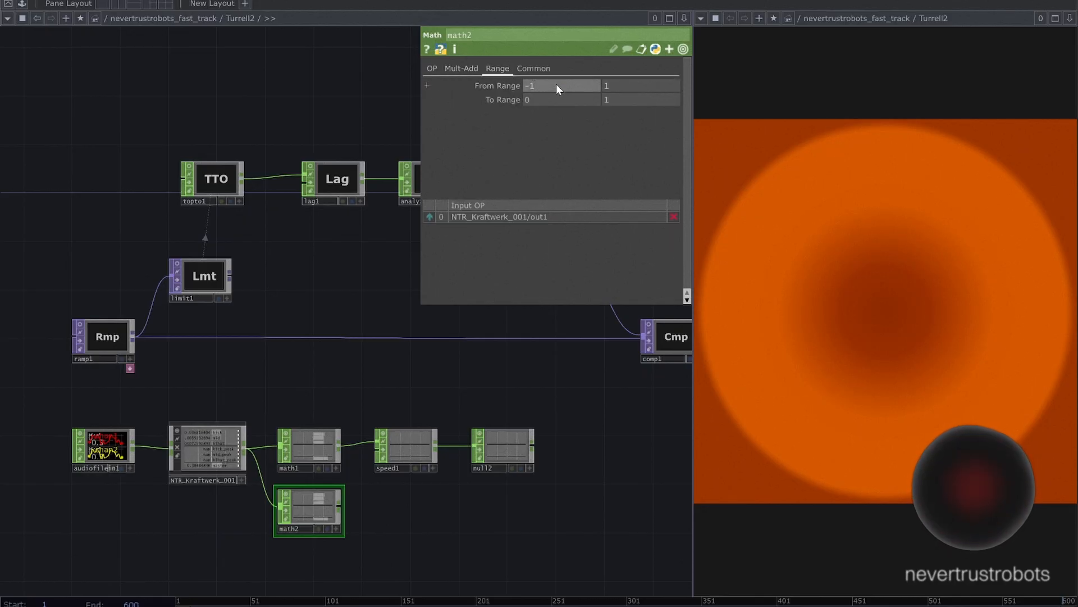
pyautogui.click(556, 85)
pyautogui.press('BackSpace')
pyautogui.write('0.')
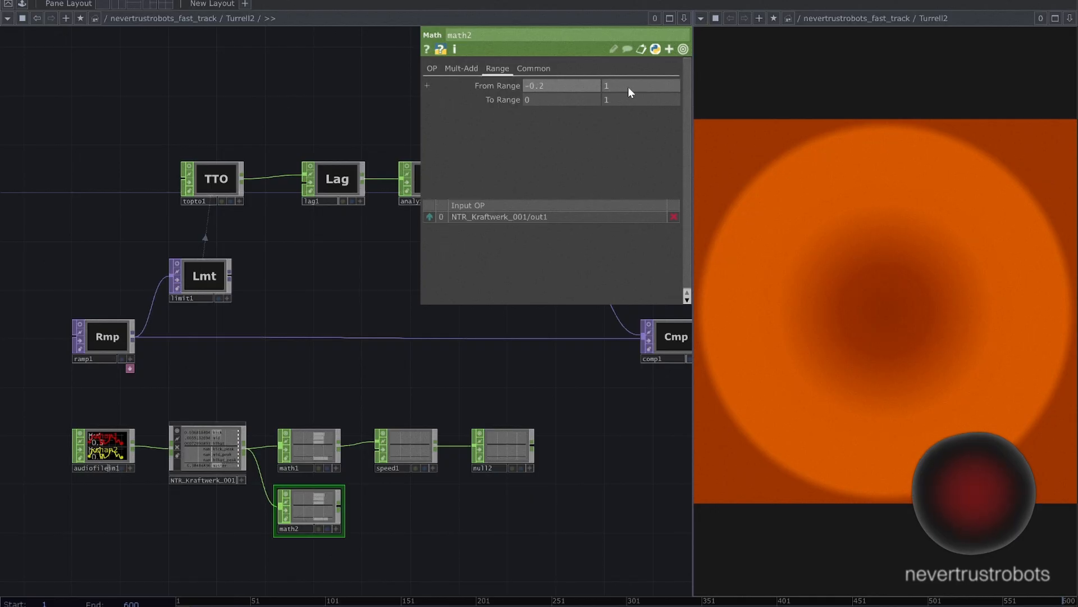
pyautogui.write('2')
pyautogui.click(628, 86)
pyautogui.write('0.2')
pyautogui.press('Return')
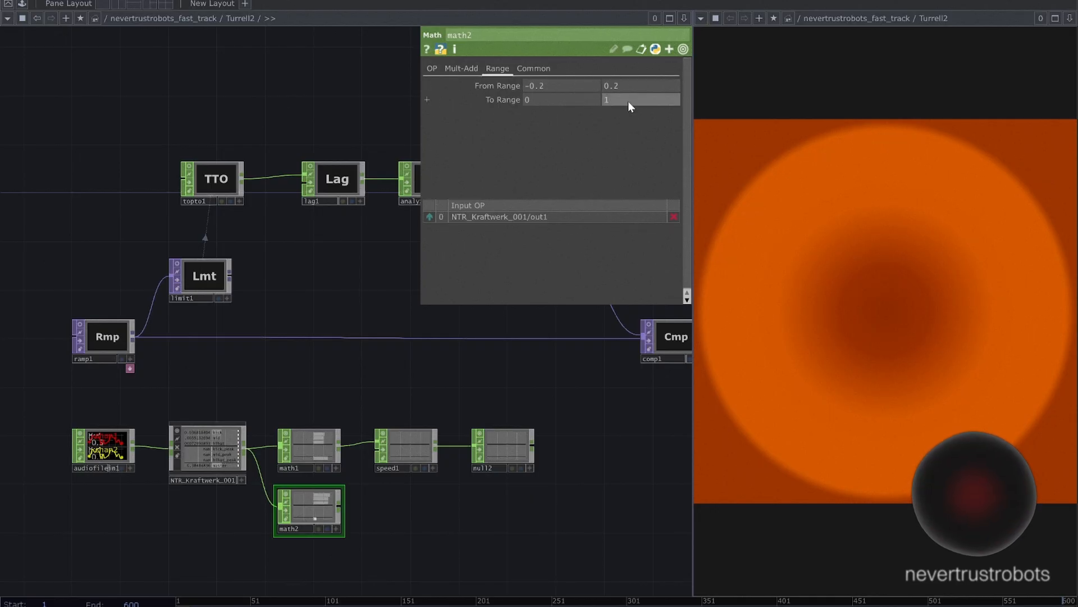
pyautogui.click(627, 101)
pyautogui.write('0.4')
pyautogui.press('Return')
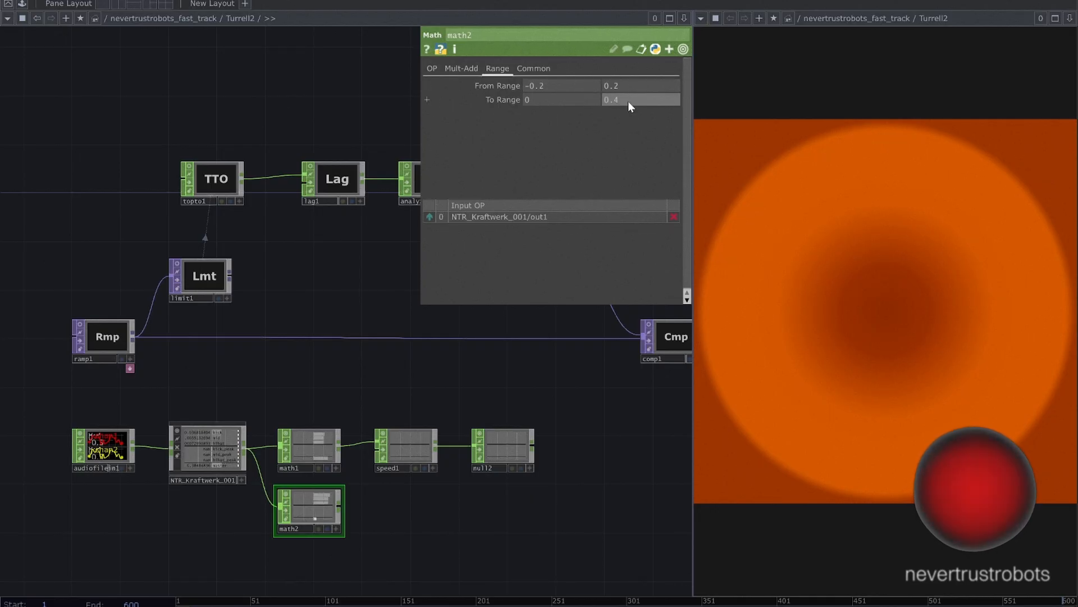
# Step: Connect the math2 output to a new Null operator placed below null2
pyautogui.moveTo(339, 505); pyautogui.dragTo(393, 506)
pyautogui.click(464, 504)
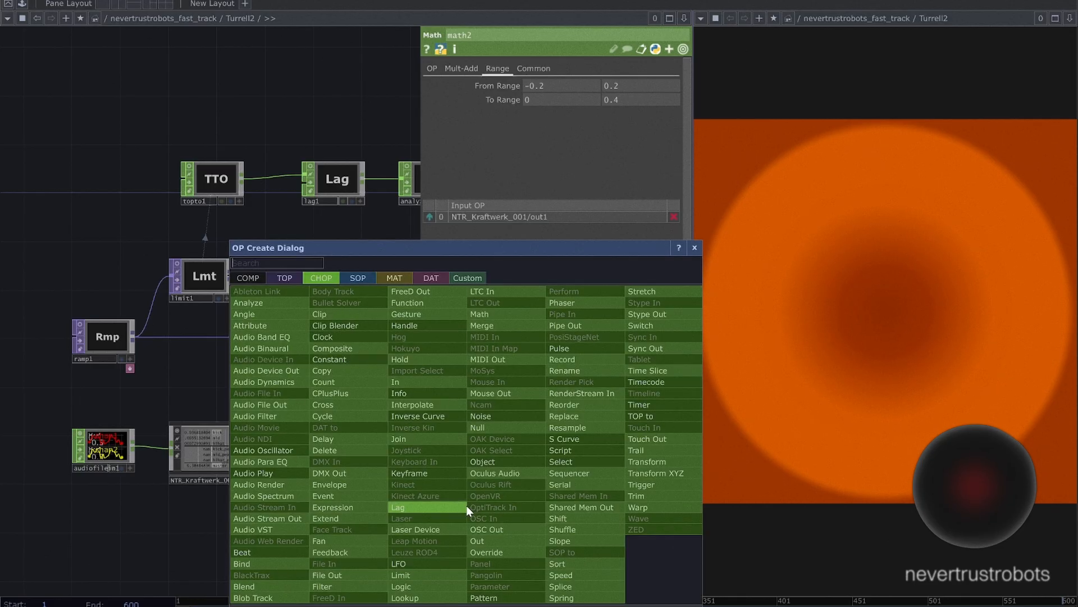
pyautogui.write('null')
pyautogui.click(480, 436)
pyautogui.click(512, 507)
pyautogui.scroll(-3, 515, 483)
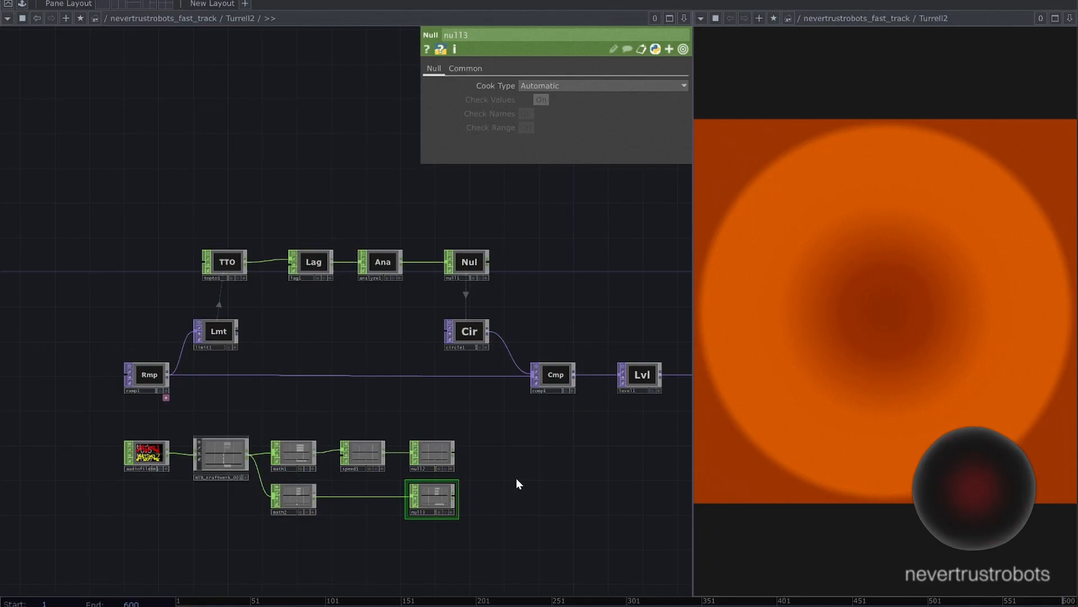
# Step: Make null2's viewer active and link one of its audio channels to the Phase of the ramp1 operator
pyautogui.scroll(4, 453, 466)
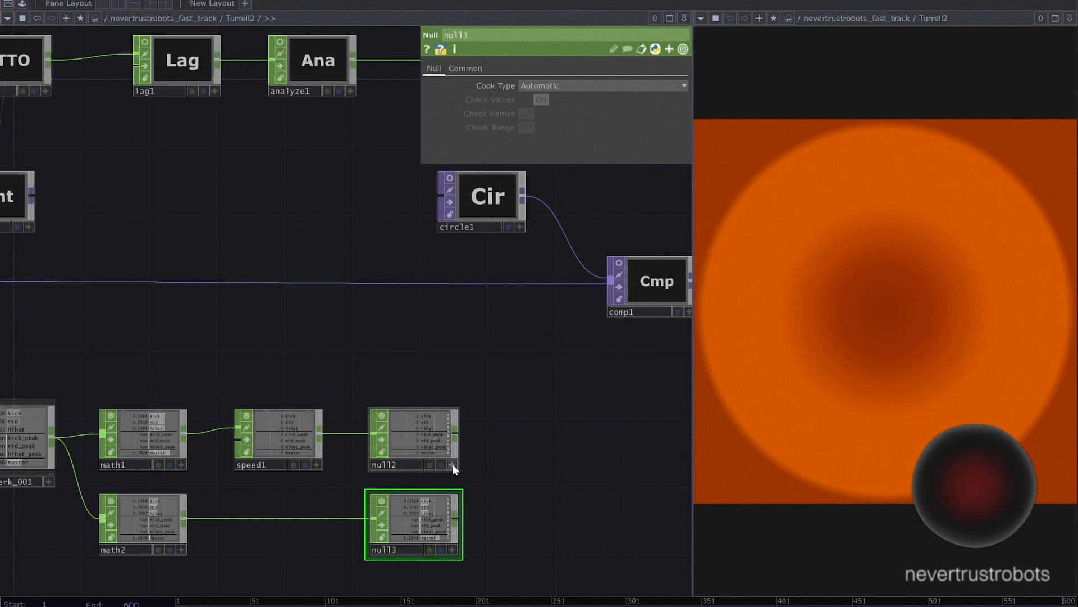
pyautogui.click(453, 466)
pyautogui.moveTo(491, 467); pyautogui.dragTo(513, 474)
pyautogui.scroll(2, 513, 474)
pyautogui.scroll(-6, 513, 474)
pyautogui.click(234, 426)
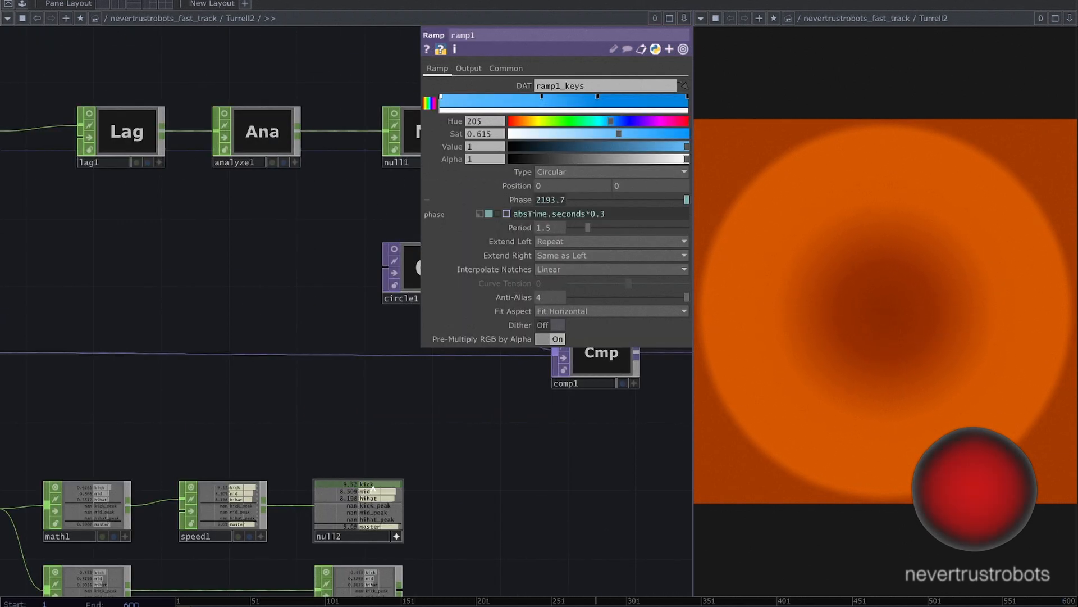
pyautogui.moveTo(373, 488); pyautogui.dragTo(550, 199)
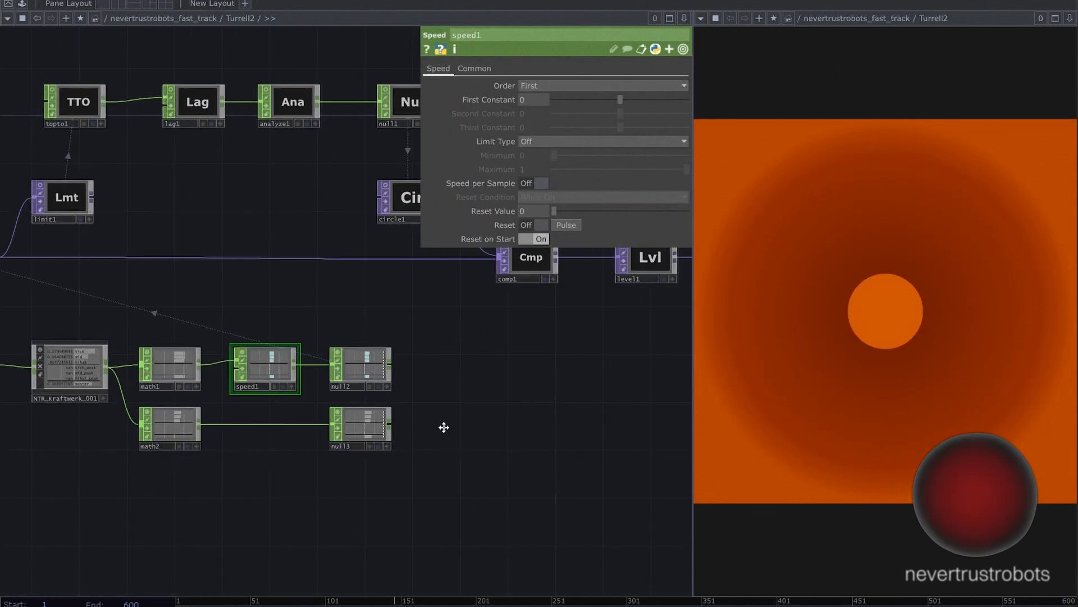
# Step: Link null3's mid channel to both Radius values of the circle1 operator
pyautogui.scroll(5, 387, 402)
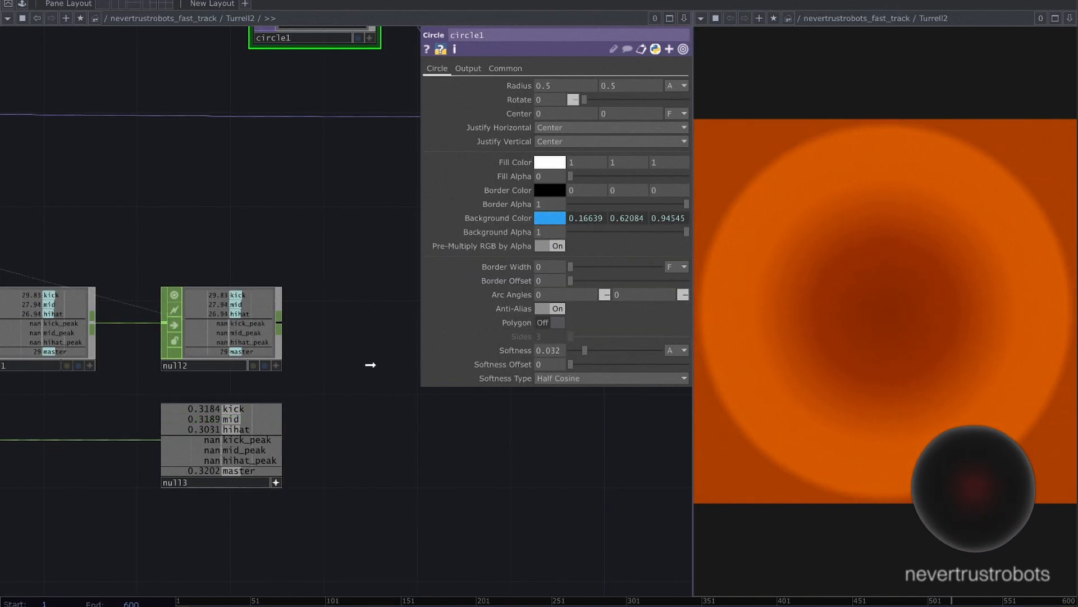
pyautogui.moveTo(370, 365); pyautogui.dragTo(558, 86)
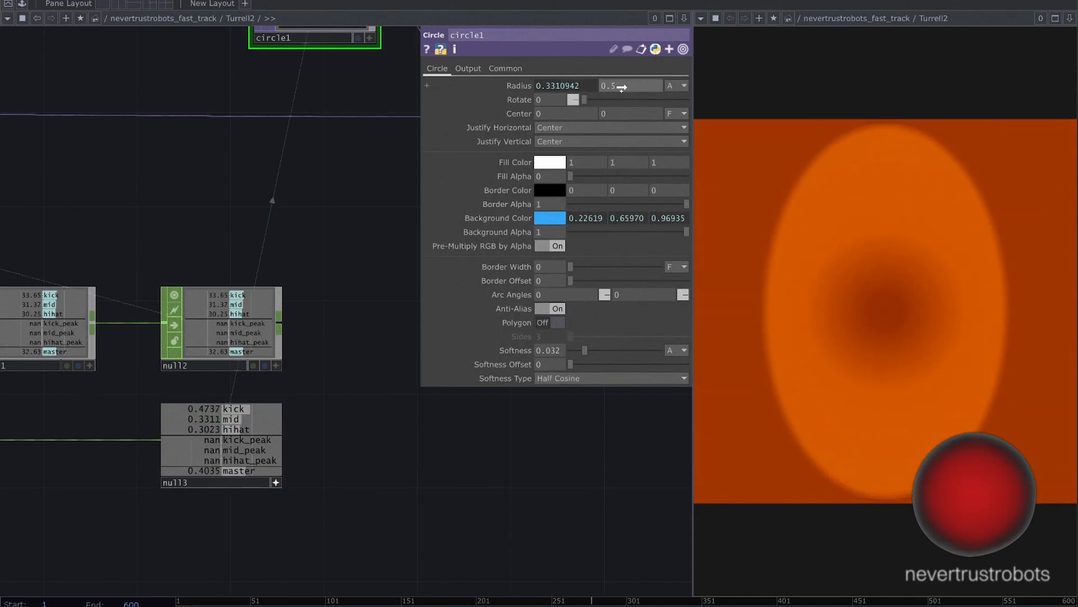
pyautogui.hotkey('ctrl', 'v')
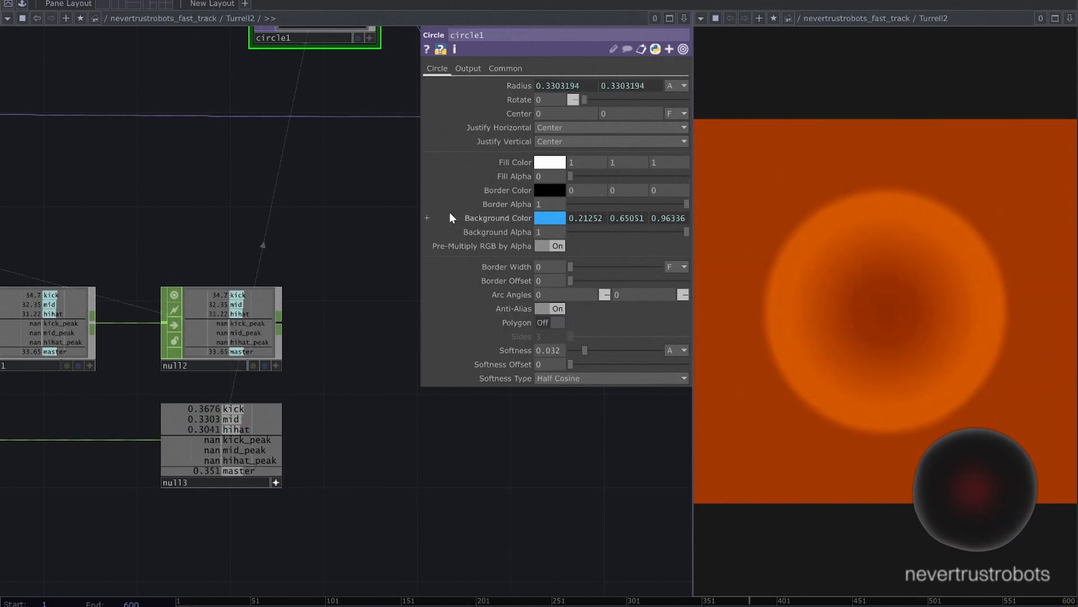
pyautogui.scroll(-5, 343, 283)
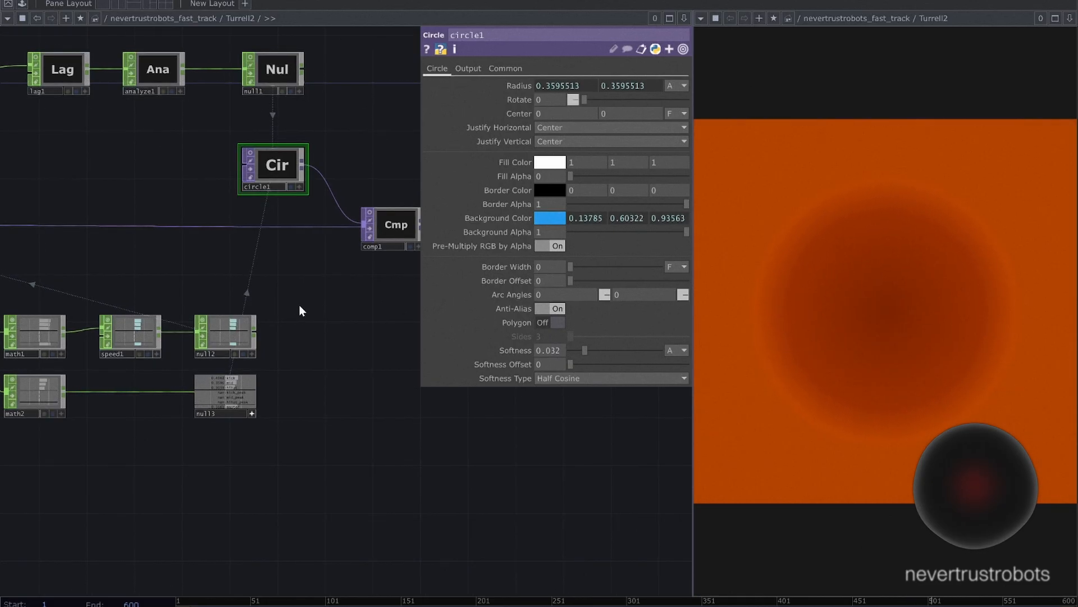
# Step: Try other Invert, Brightness and Contrast settings on the level1 operator, and lower its High R value
pyautogui.scroll(-3, 299, 306)
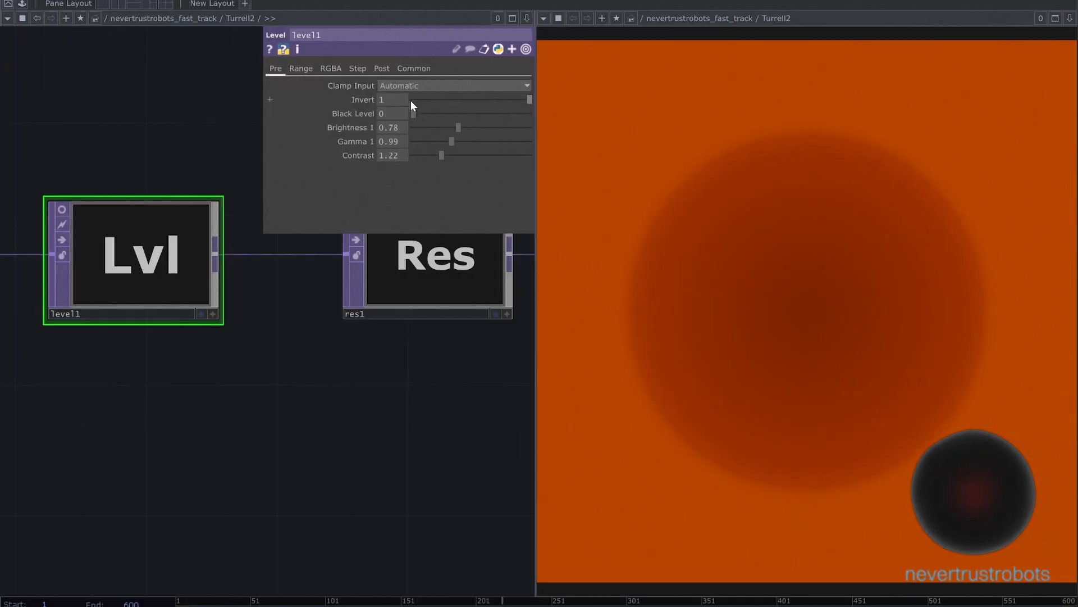
pyautogui.moveTo(410, 100); pyautogui.dragTo(529, 100)
pyautogui.moveTo(458, 127); pyautogui.dragTo(441, 155)
pyautogui.click(331, 68)
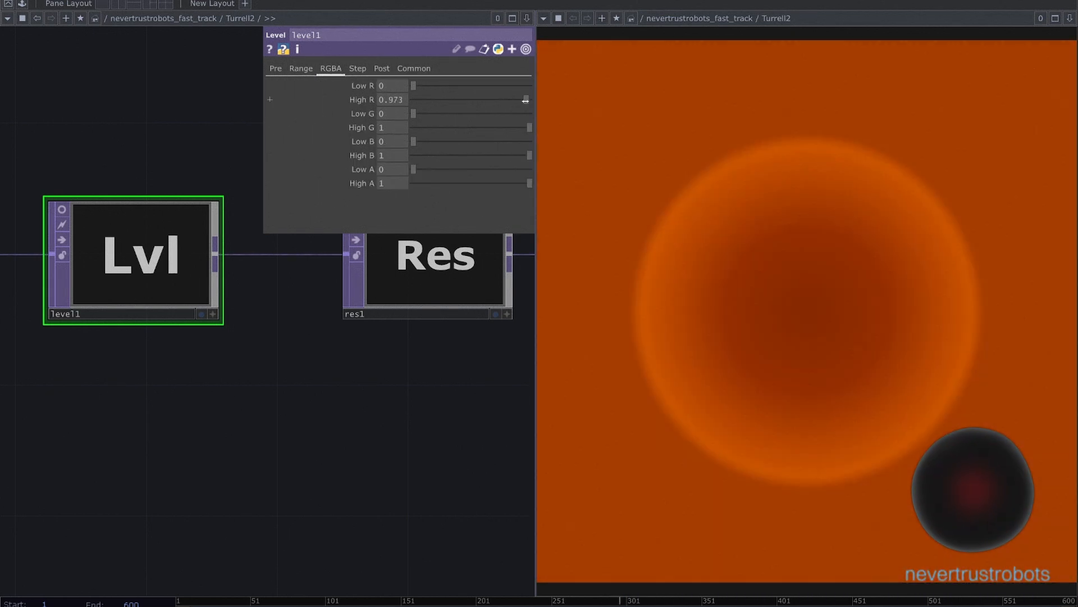
pyautogui.moveTo(529, 99); pyautogui.dragTo(433, 99)
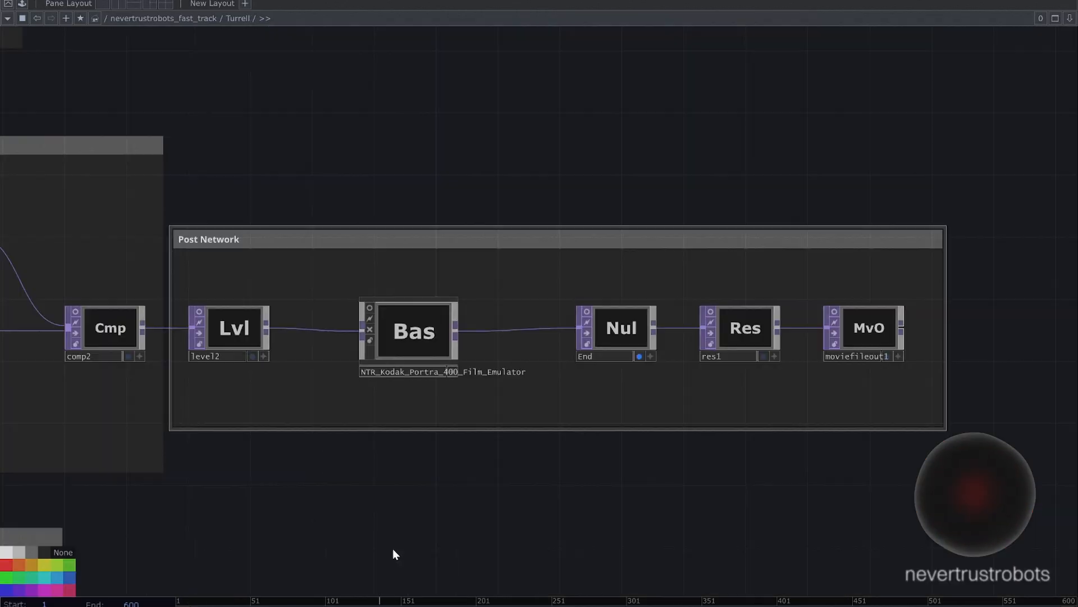
# Step: Insert the NTR_Kodak_Portra_400_Film_Emulator component between level1 and res1, set Saturation to 1.5 and Temperature to 0, and adjust its Contrast
pyautogui.click(434, 369)
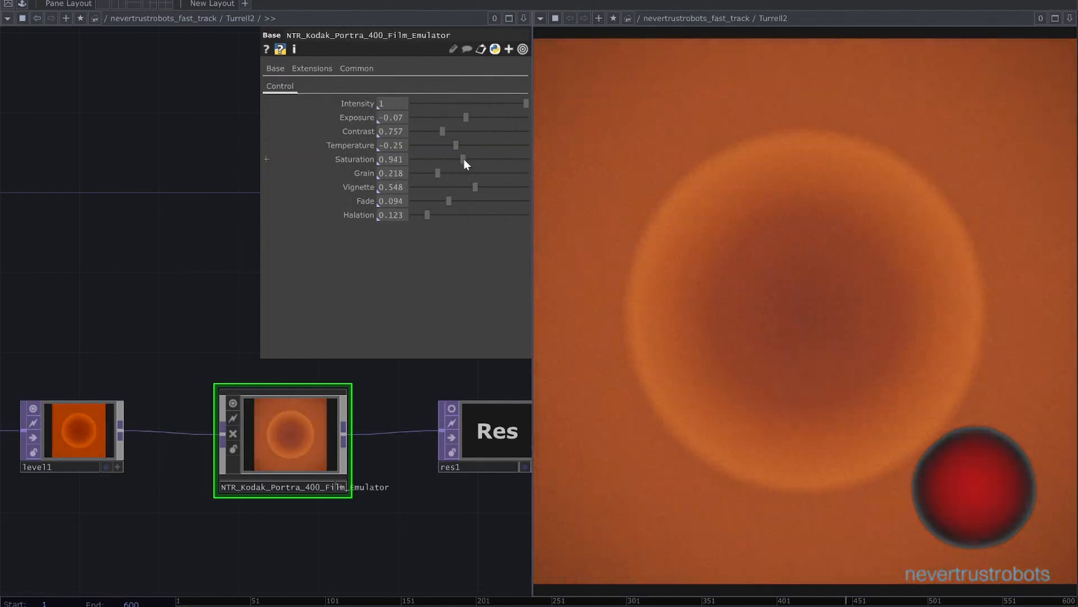
pyautogui.moveTo(464, 159); pyautogui.dragTo(507, 162)
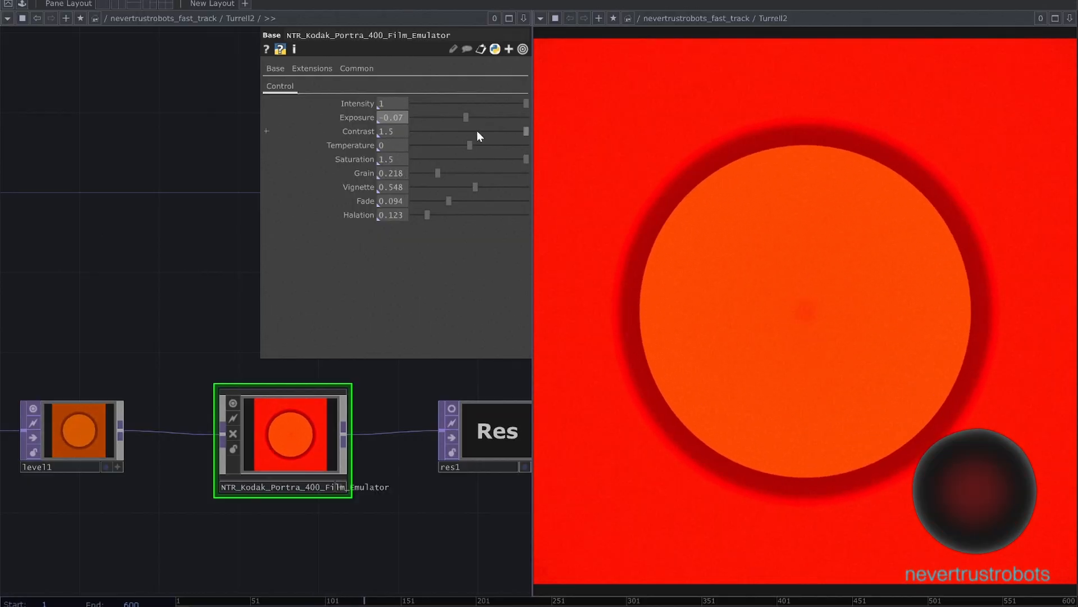
pyautogui.moveTo(522, 133); pyautogui.dragTo(503, 147)
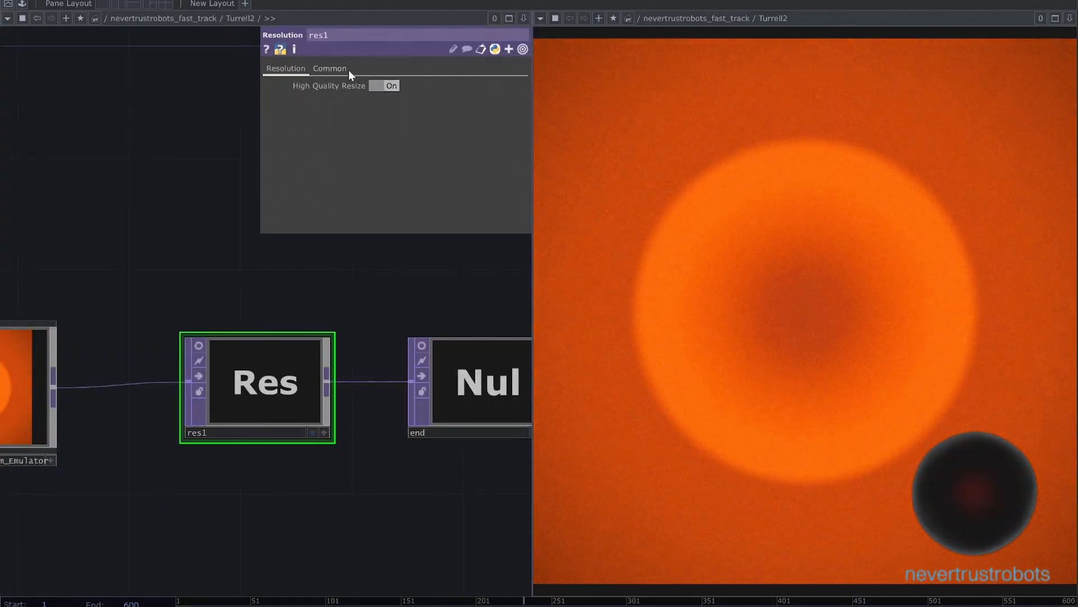
# Step: Set the res1 operator's output resolution to 2048 x 2048 and choose a different pixel format
pyautogui.click(331, 68)
pyautogui.click(521, 99)
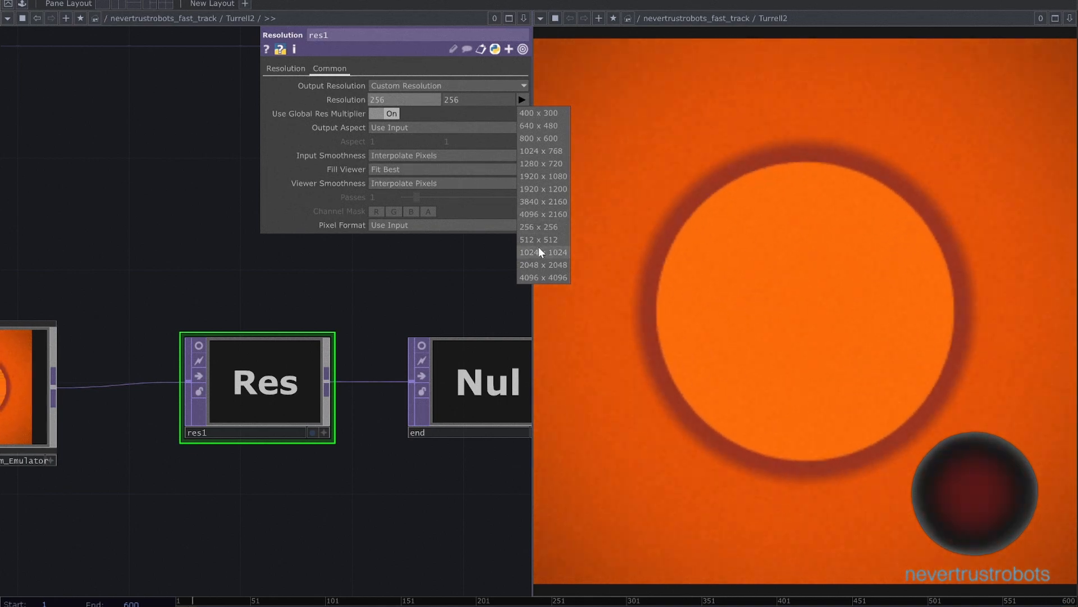
pyautogui.click(543, 265)
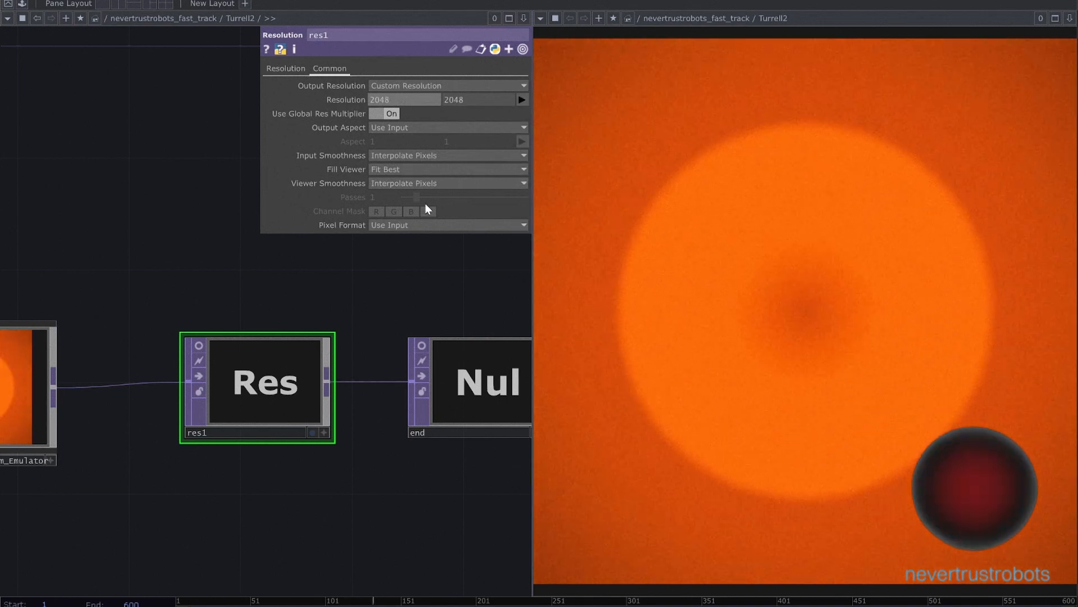
pyautogui.click(416, 225)
pyautogui.click(435, 287)
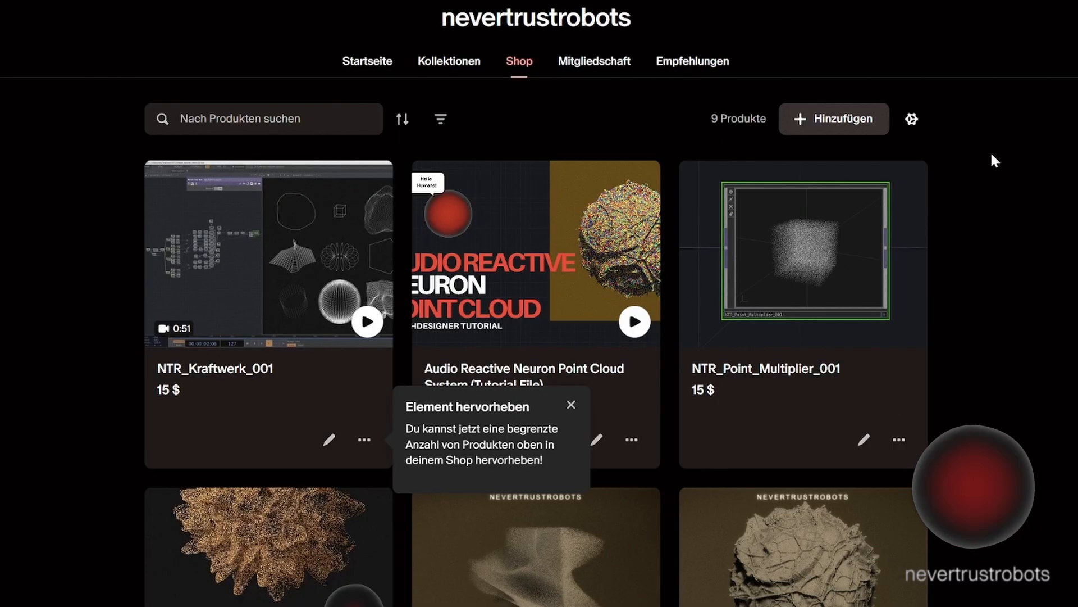
# Step: Switch to the nevertrustrobots shop and look through its products, including NTR_Kraftwerk_001 and the NTR Kodak Portra 400 Film Emulator
pyautogui.scroll(-2, 992, 161)
pyautogui.click(571, 327)
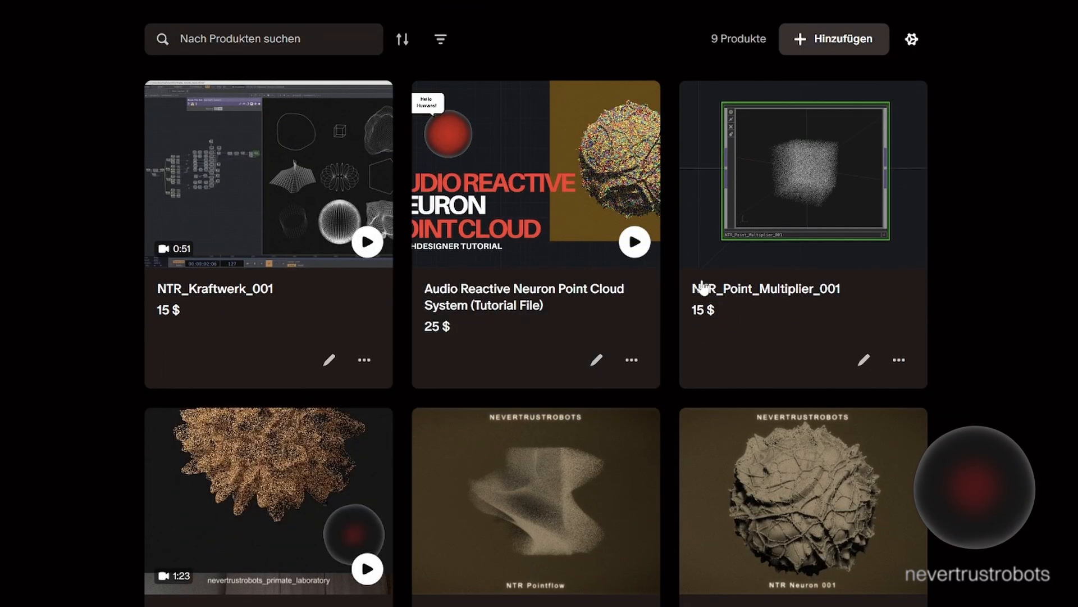
pyautogui.scroll(2, 974, 233)
pyautogui.scroll(-7, 973, 234)
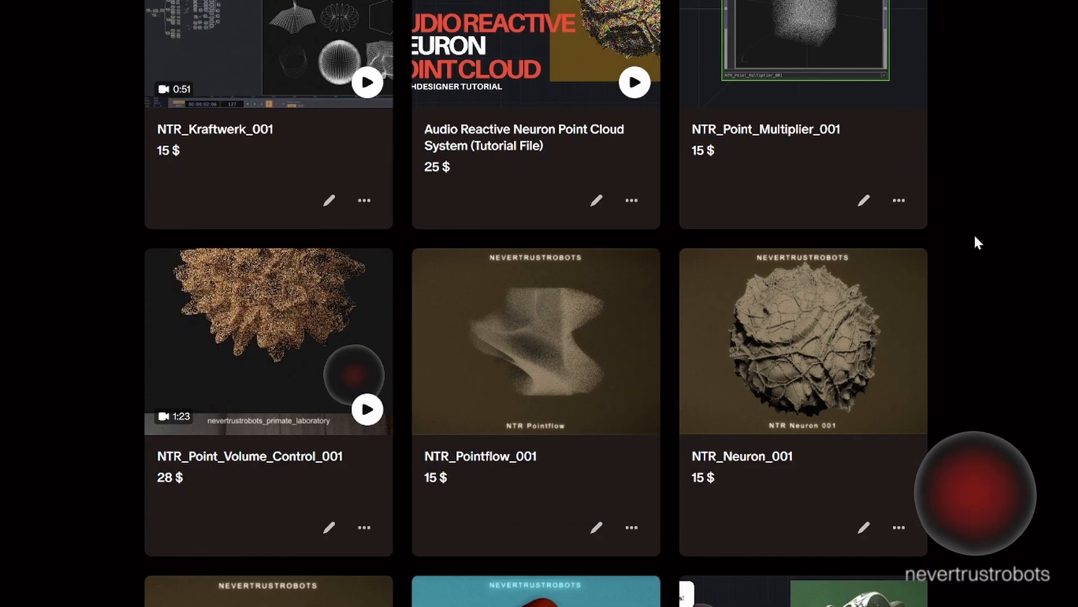
pyautogui.scroll(-2, 977, 240)
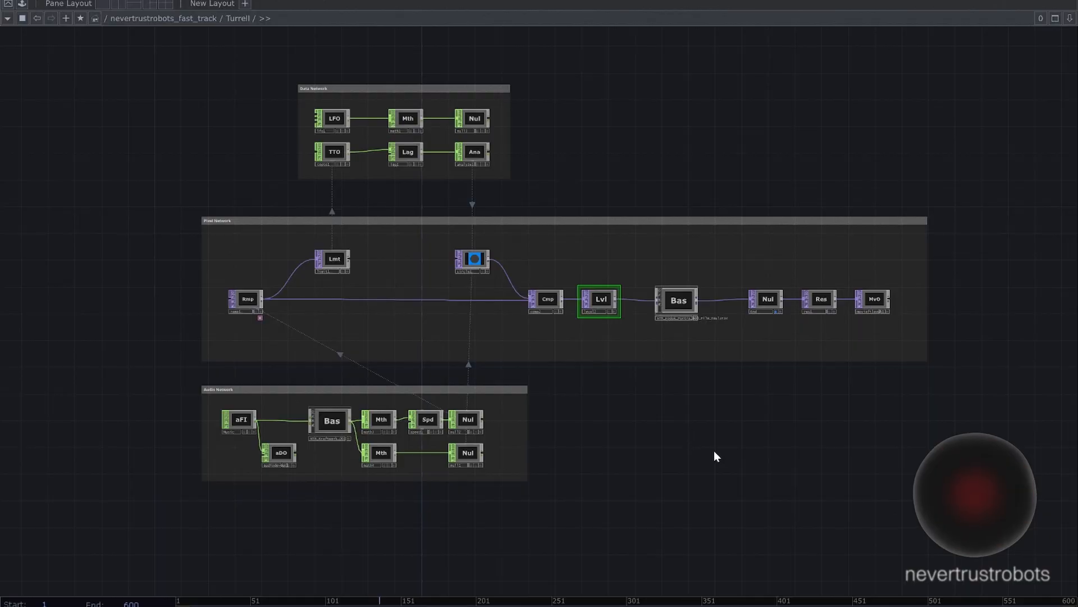
pyautogui.moveTo(715, 451); pyautogui.dragTo(696, 451)
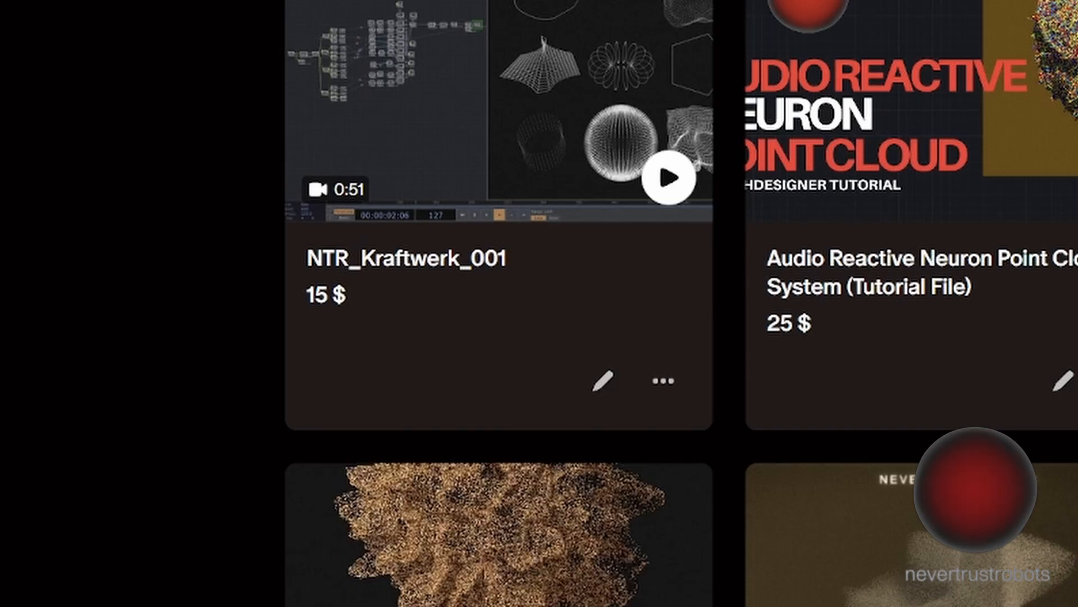
pyautogui.scroll(2, 682, 314)
pyautogui.scroll(-7, 682, 314)
pyautogui.scroll(-4, 976, 486)
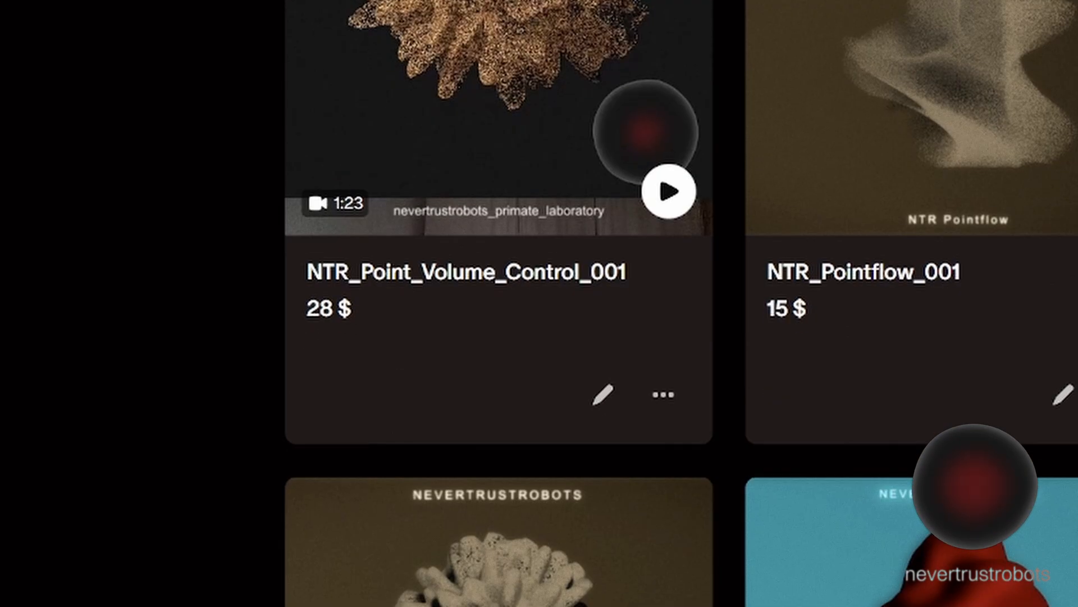
pyautogui.scroll(5, 976, 486)
pyautogui.scroll(-8, 976, 485)
pyautogui.scroll(-4, 681, 315)
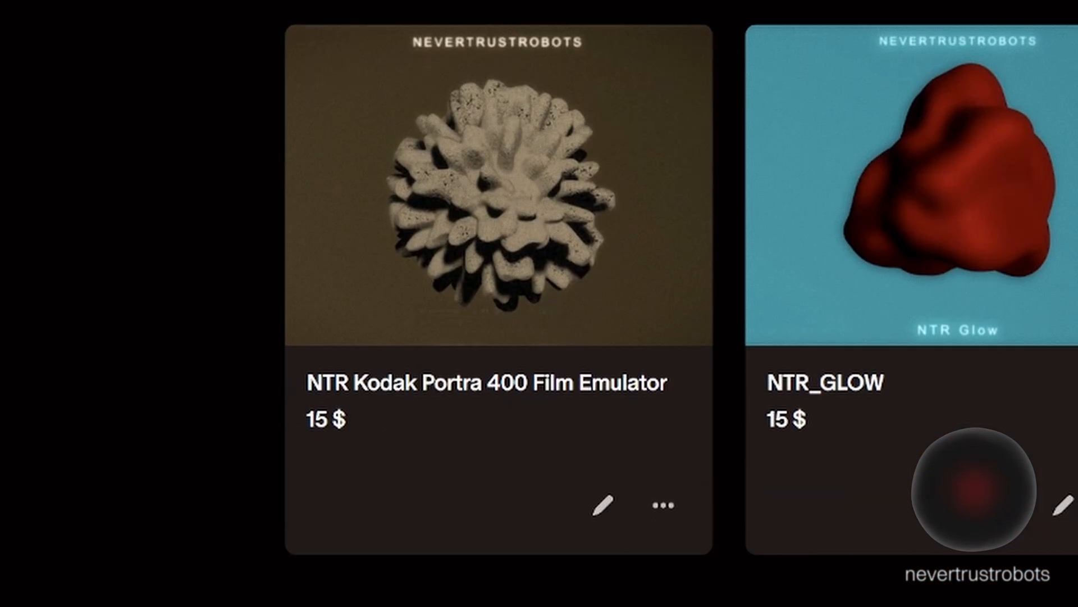
pyautogui.scroll(5, 682, 314)
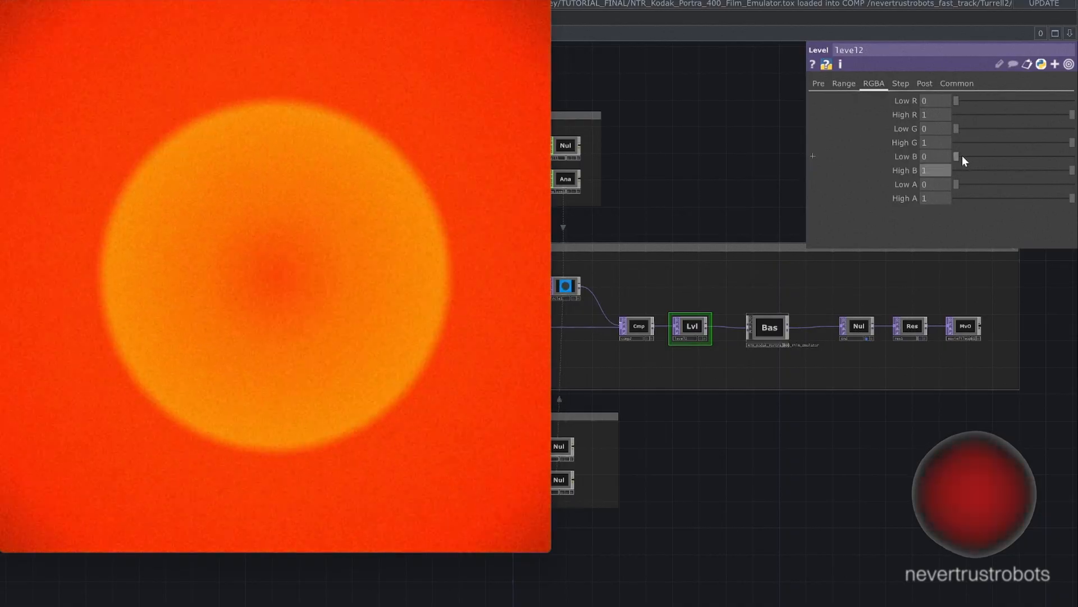
# Step: Raise the Low B value of the level2 operator in the finished Turrell network
pyautogui.moveTo(958, 155); pyautogui.dragTo(995, 160)
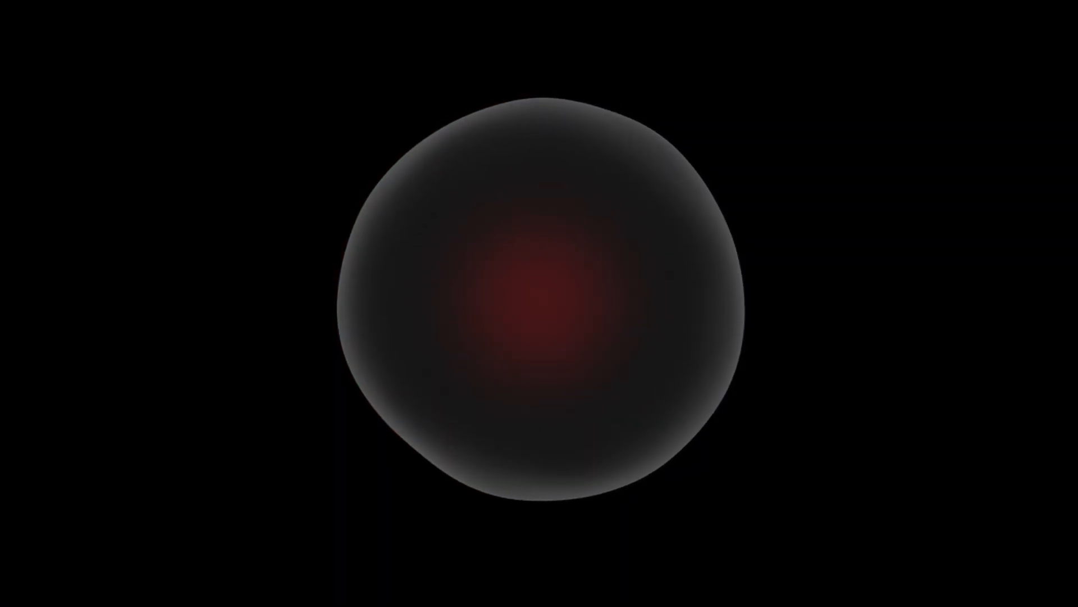